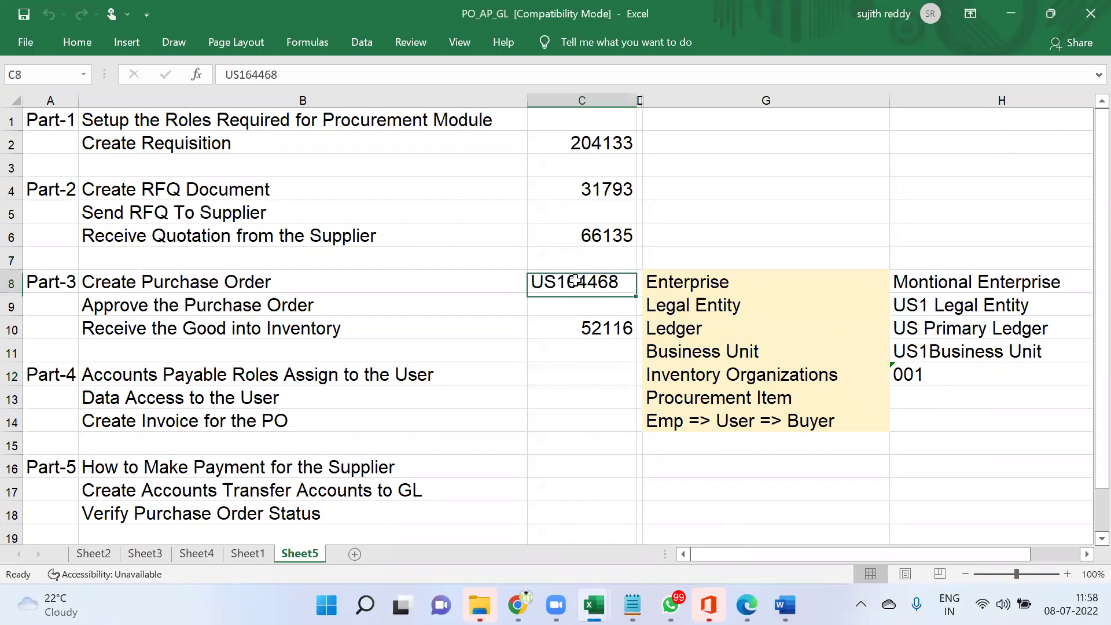
Step: Switch to the Oracle Manage Invoices page in Chrome and review the details of invoice PO_INV88
key("ctrl+c")
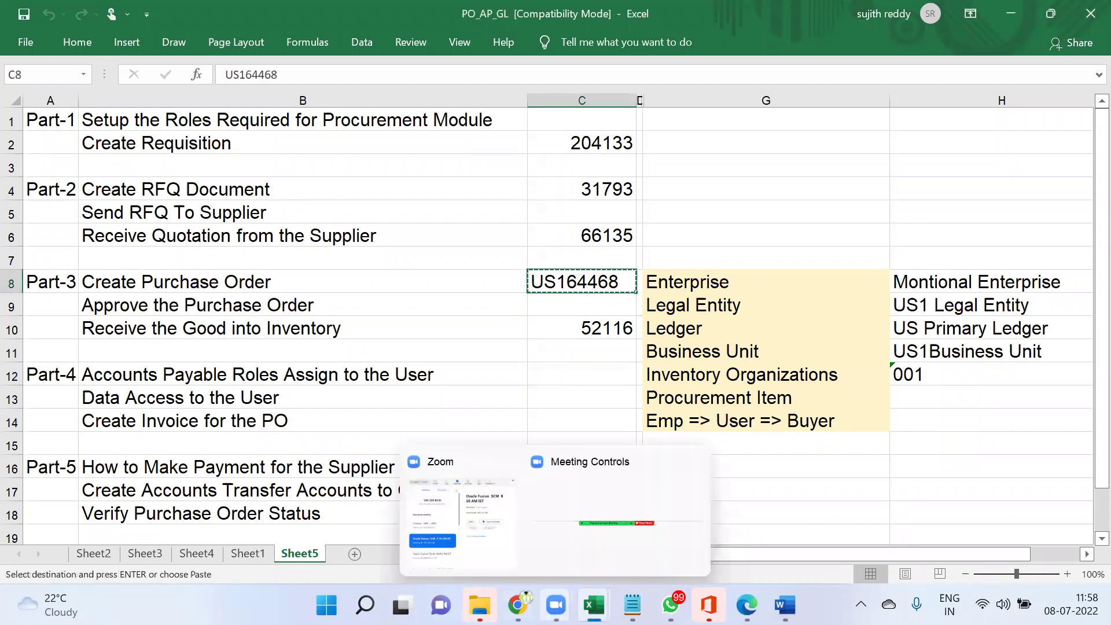
left_click(518, 605)
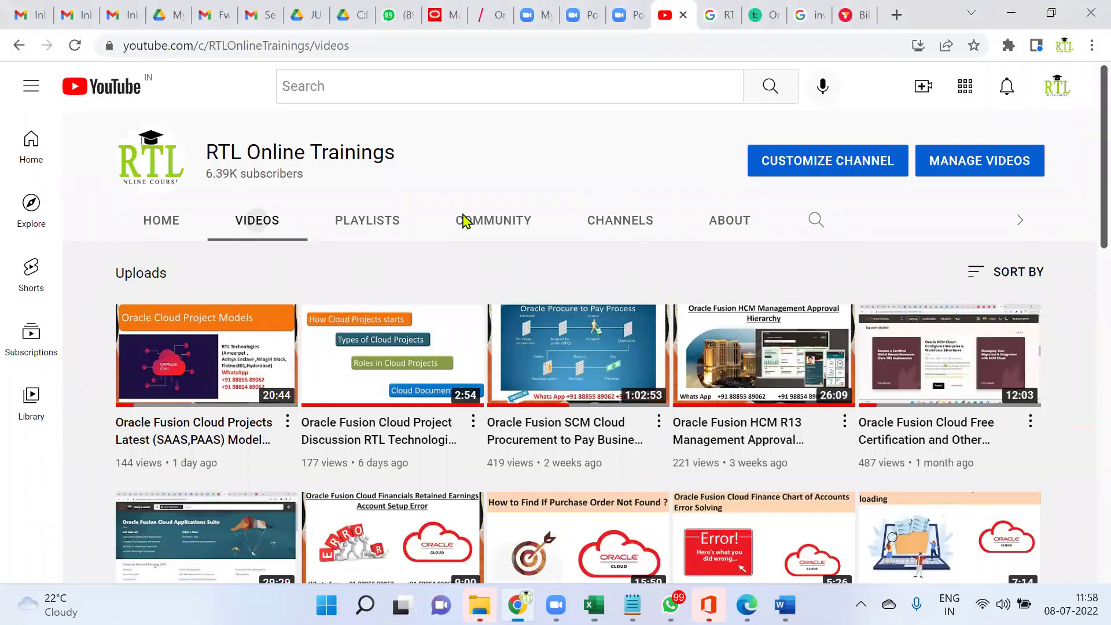
left_click(443, 19)
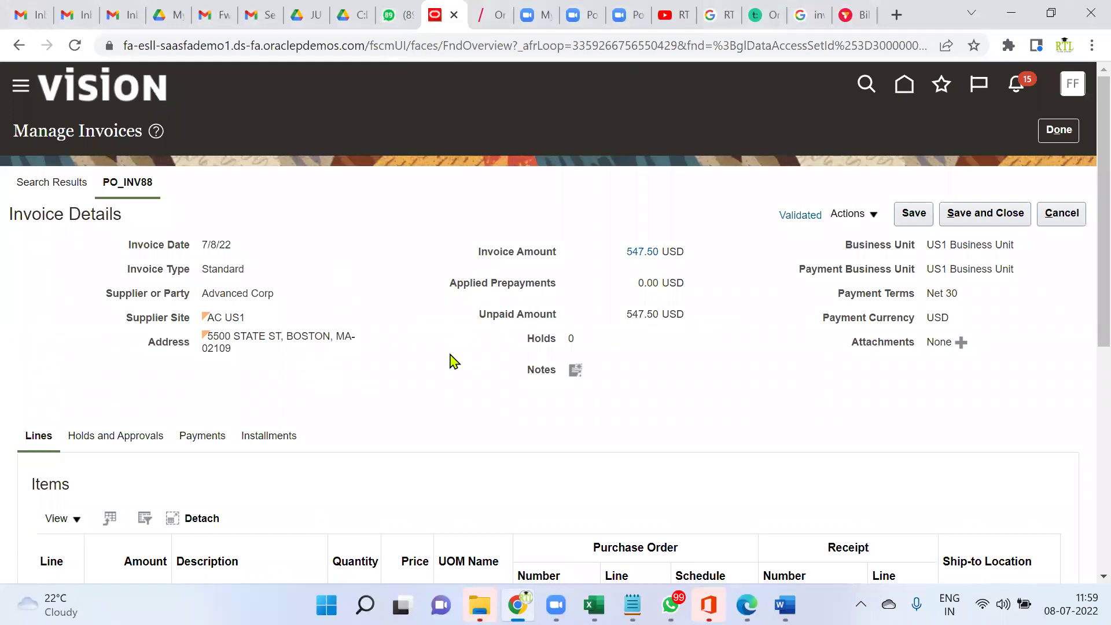
scroll(215, 295, "down", 3)
scroll(216, 336, "up", 3)
Step: Switch to the PO_AP_GL workbook in Excel and enter PO_INV88 in cell C12
mouse_move(595, 605)
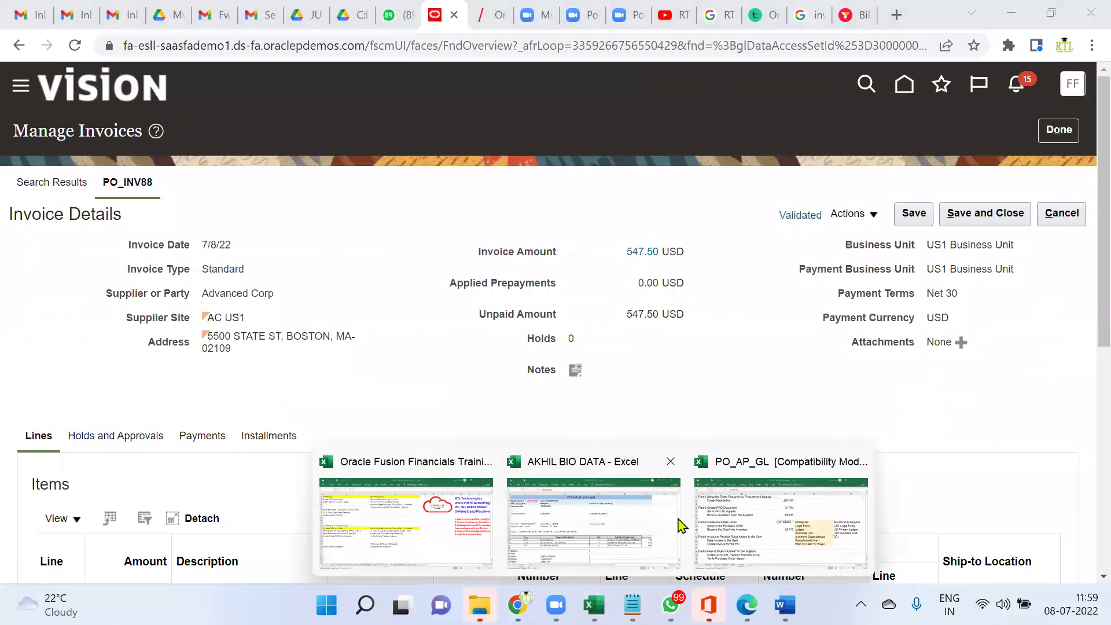
left_click(752, 531)
left_click(562, 372)
key("ctrl+v")
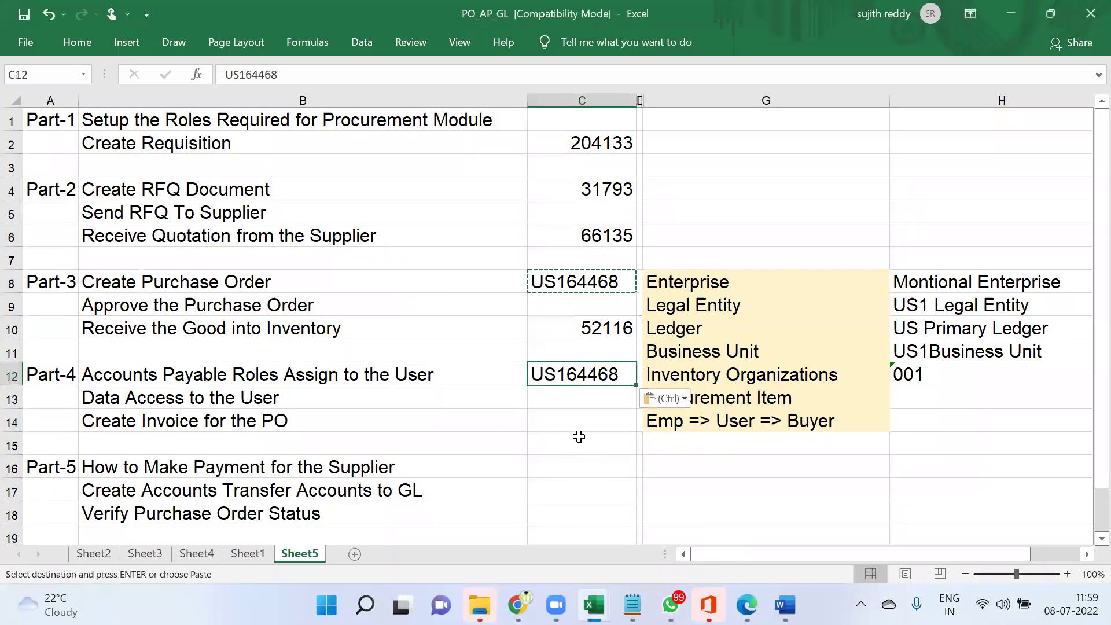
key("Escape")
type("PO_")
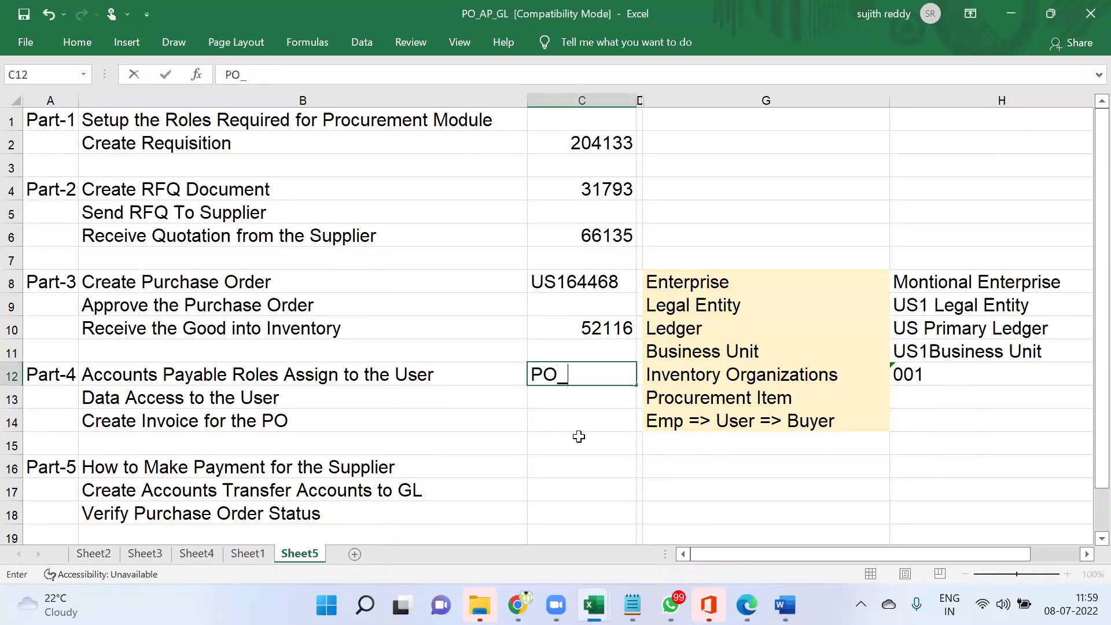
type("INV88")
key("Return")
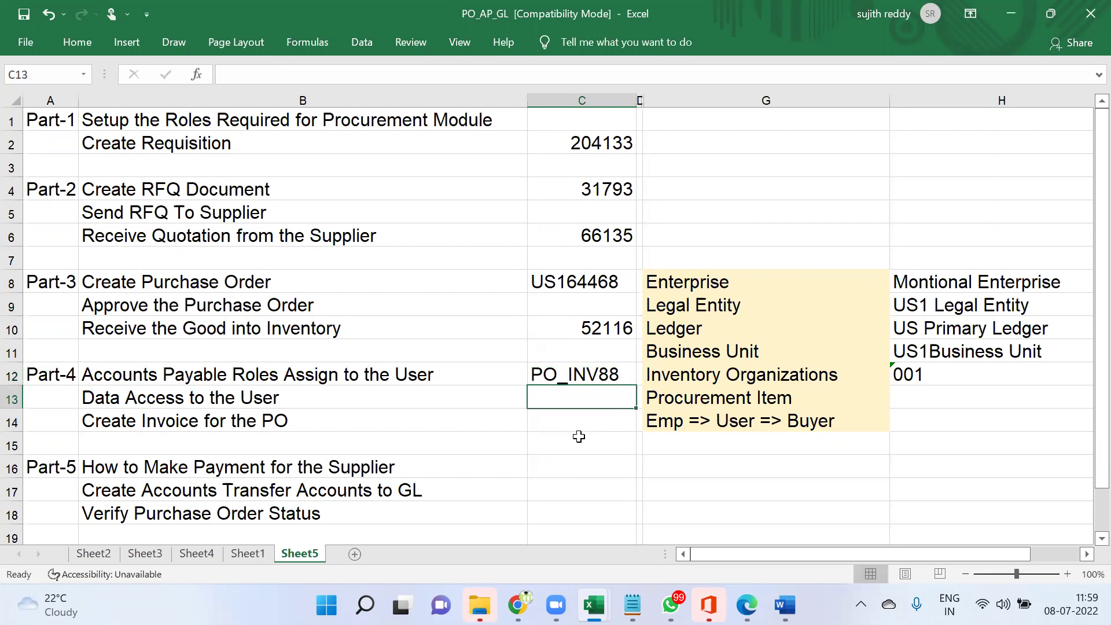
Step: Move the invoice number from C12 to C14, beside "Create Invoice for the PO"
key("Up")
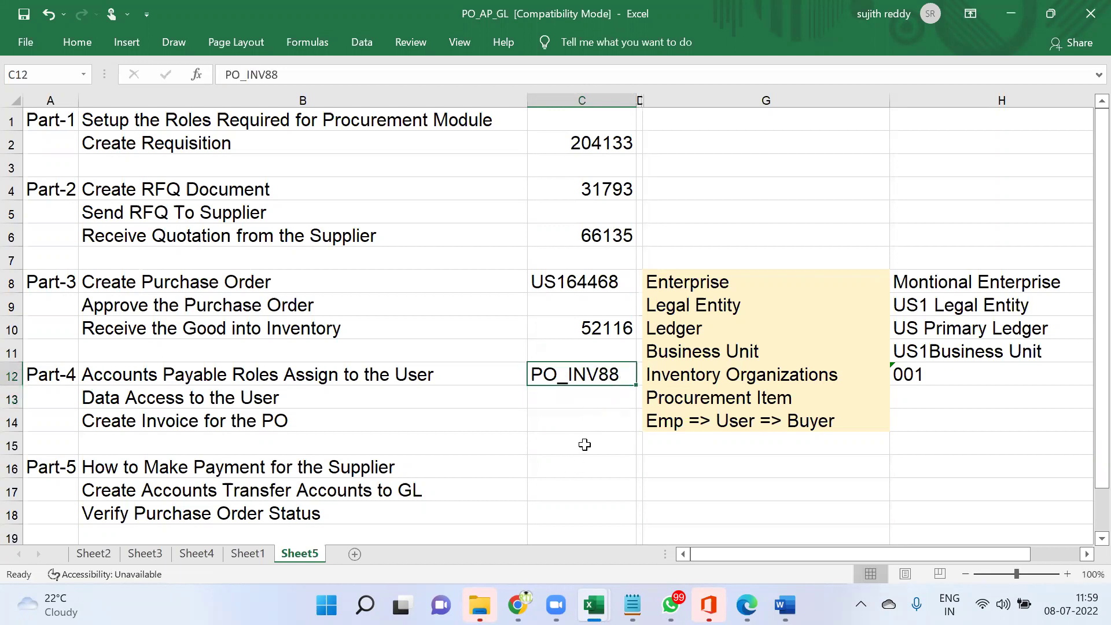
key("ctrl+x")
left_click(583, 428)
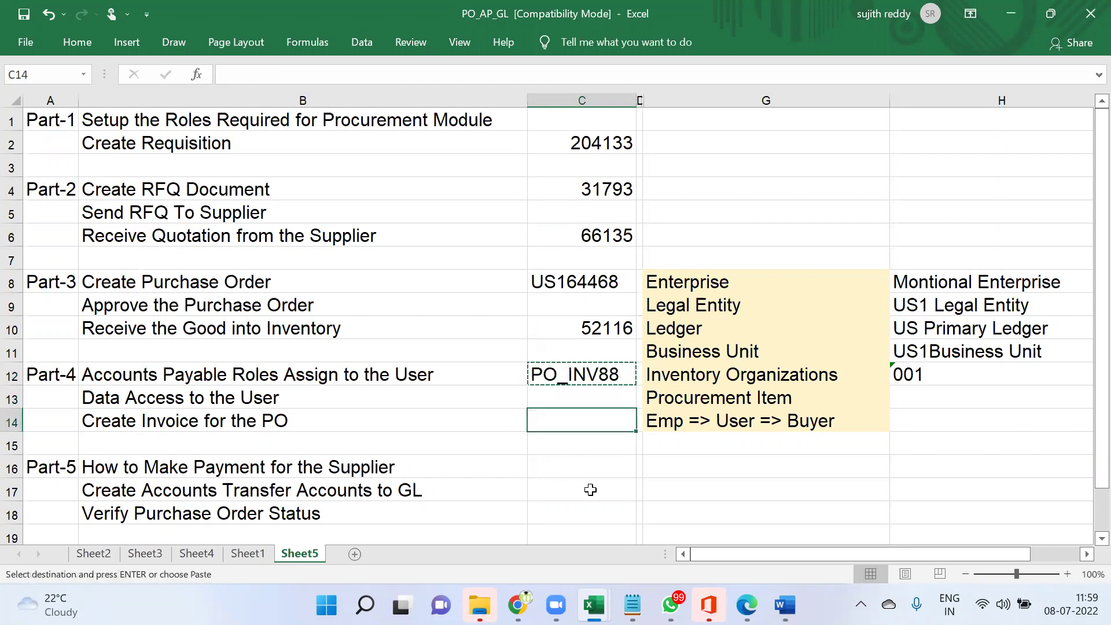
key("ctrl+v")
left_click(547, 466)
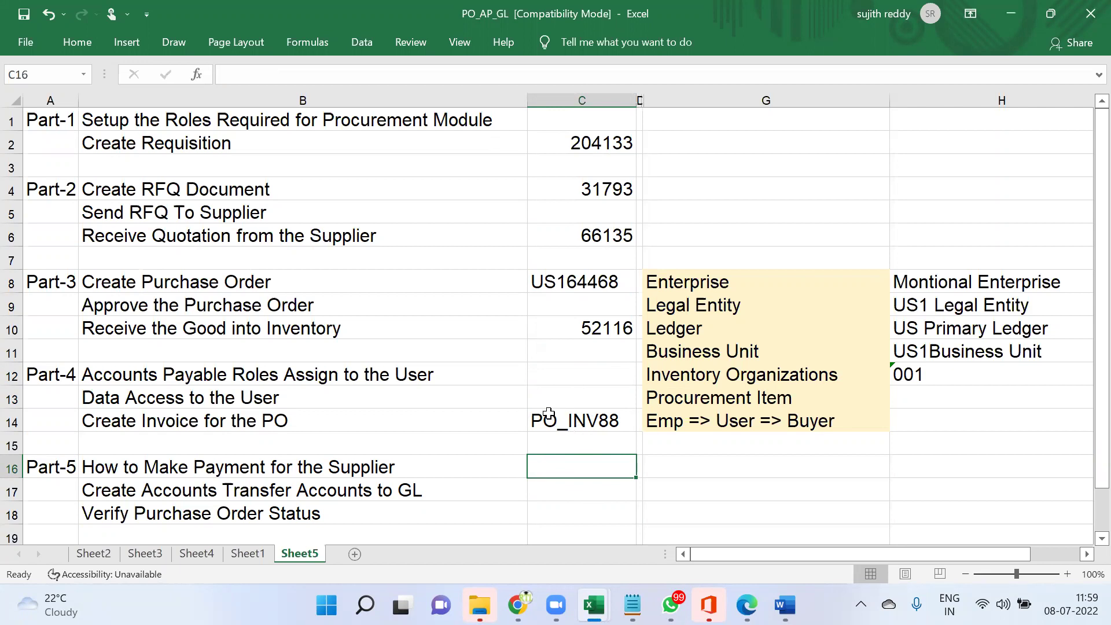
left_click(479, 468)
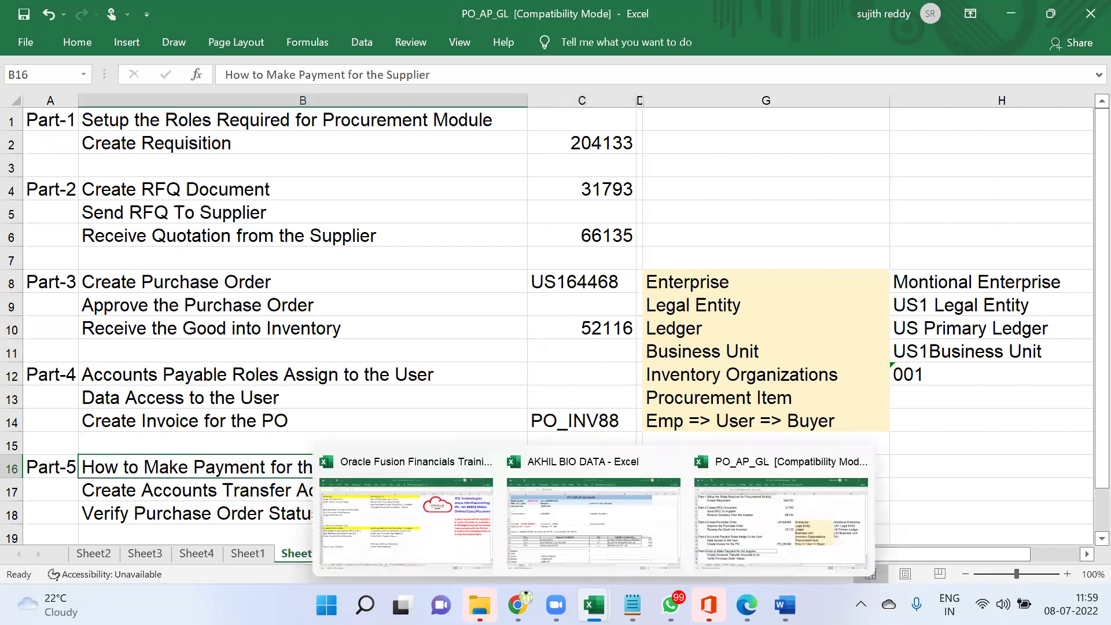
Step: Switch back to the invoice page in Chrome, display it full screen and open the navigation menu
left_click(517, 605)
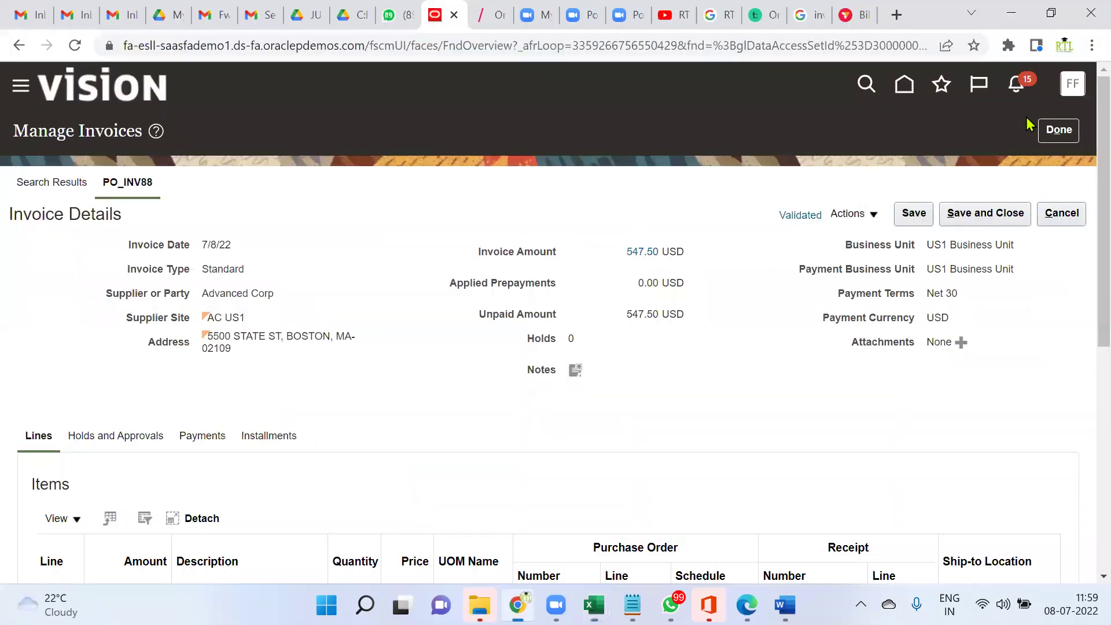
left_click(1091, 47)
left_click(1085, 208)
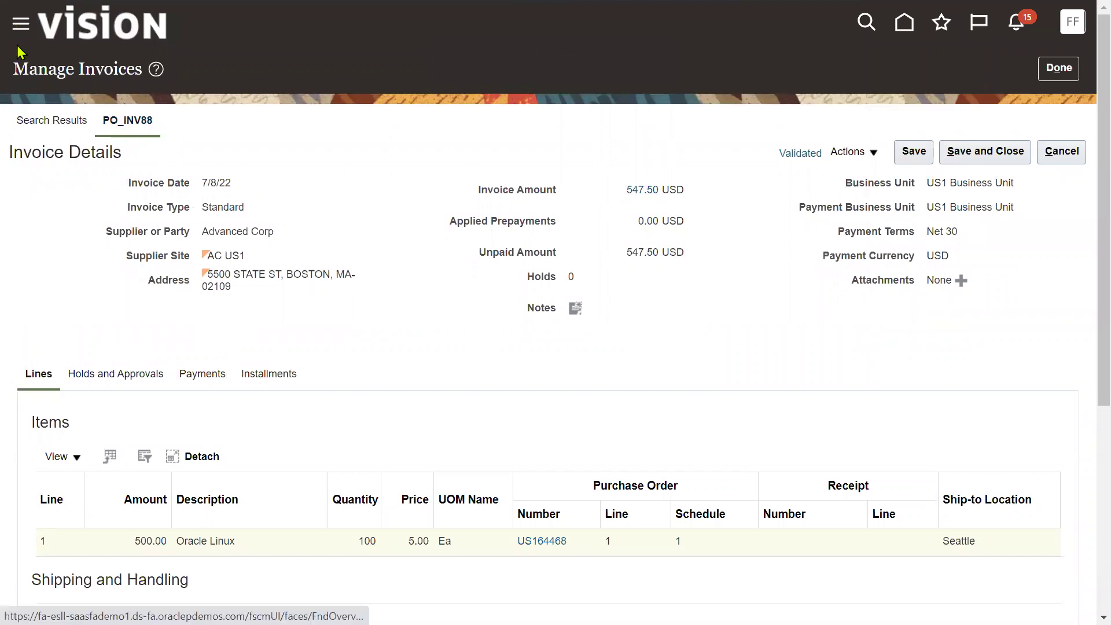
left_click(21, 24)
scroll(280, 479, "down", 6)
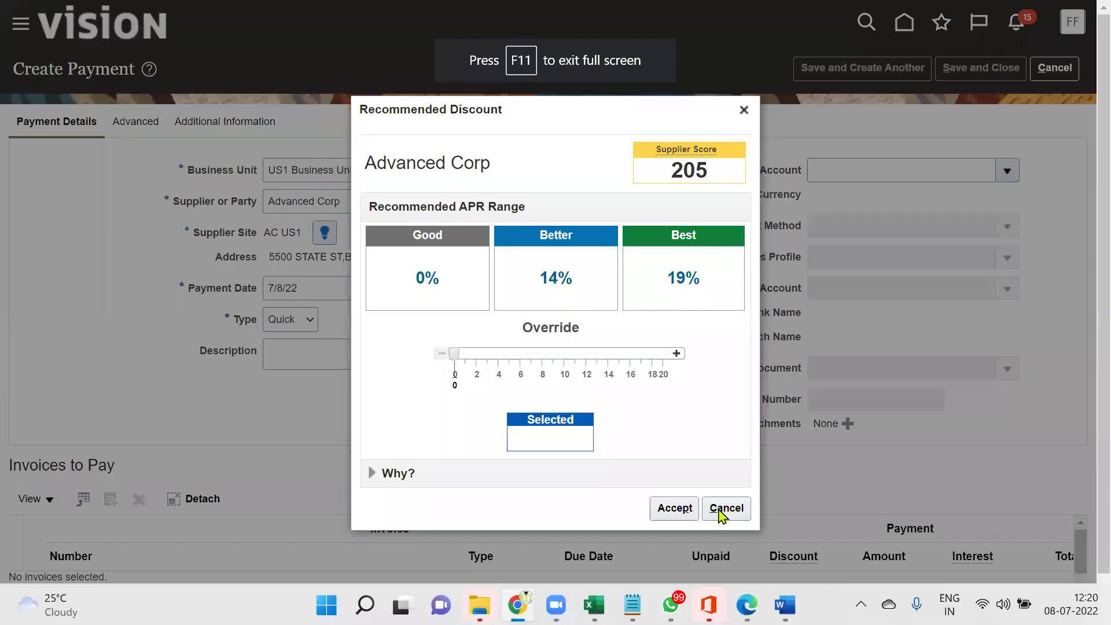
Step: Dismiss the recommended discount for Advanced Corp and choose the BofA account as the payment's disbursement bank account
left_click(724, 509)
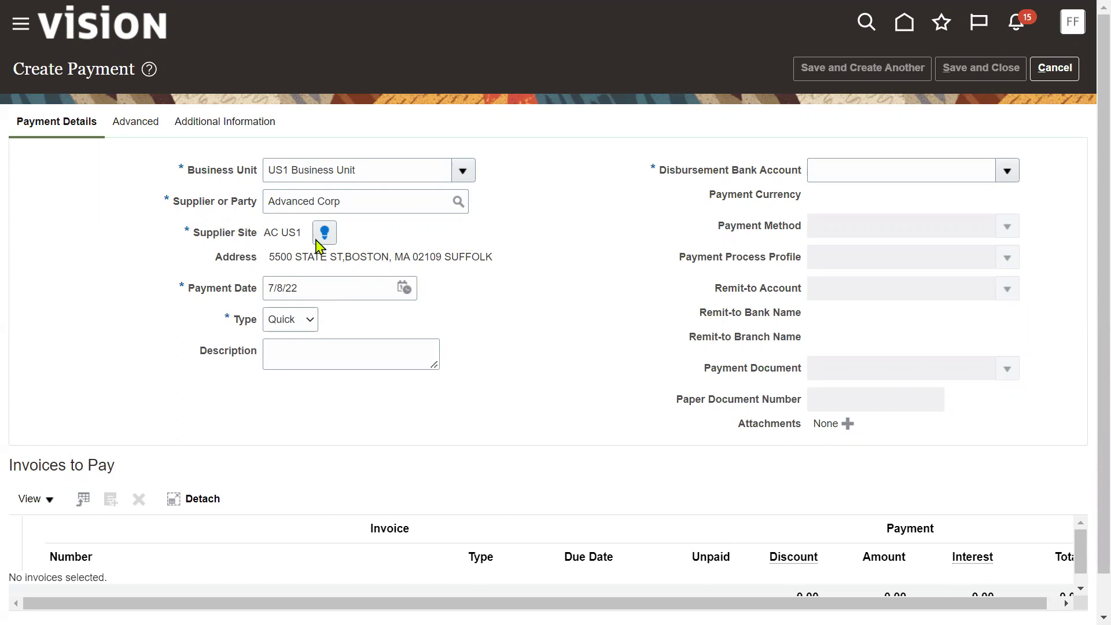
left_click(1007, 174)
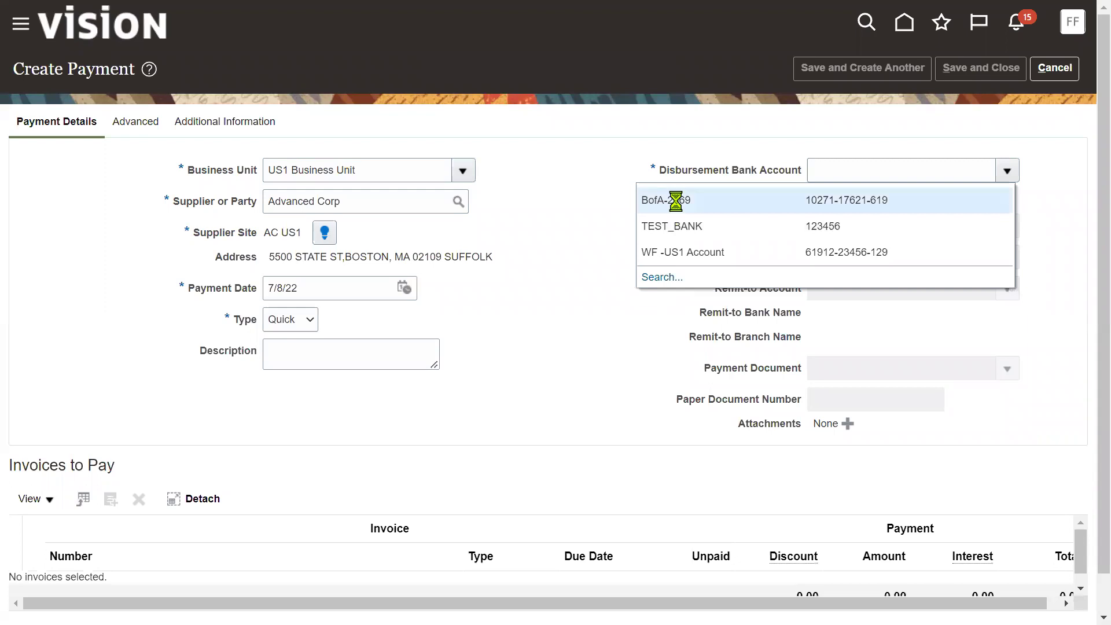
left_click(677, 201)
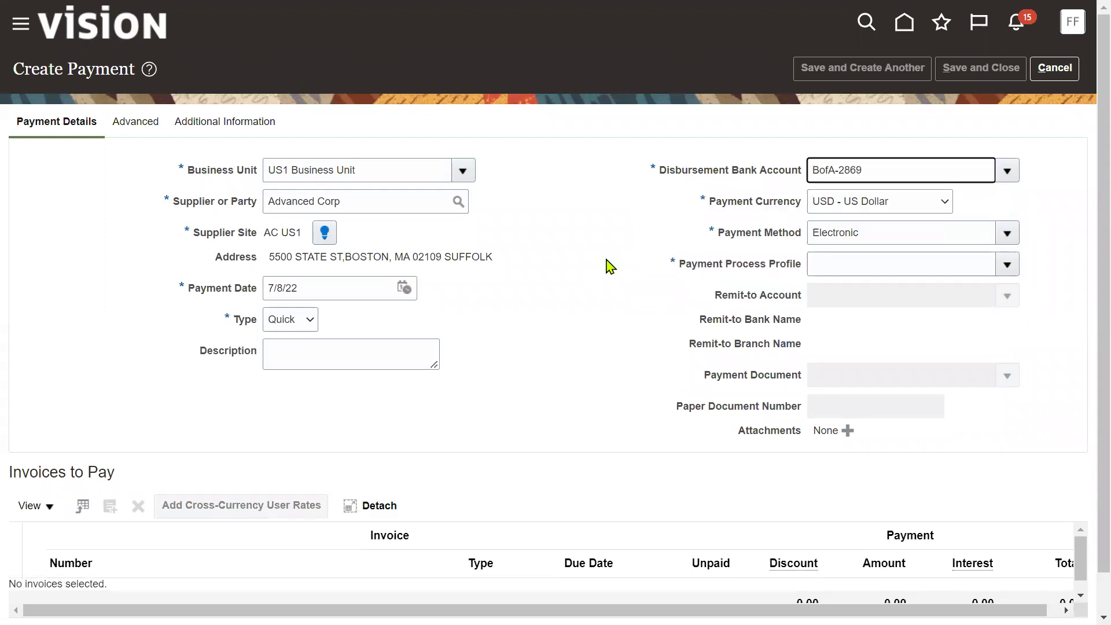
Step: Set the payment method to Check and the payment process profile to Standard Check
left_click(1011, 235)
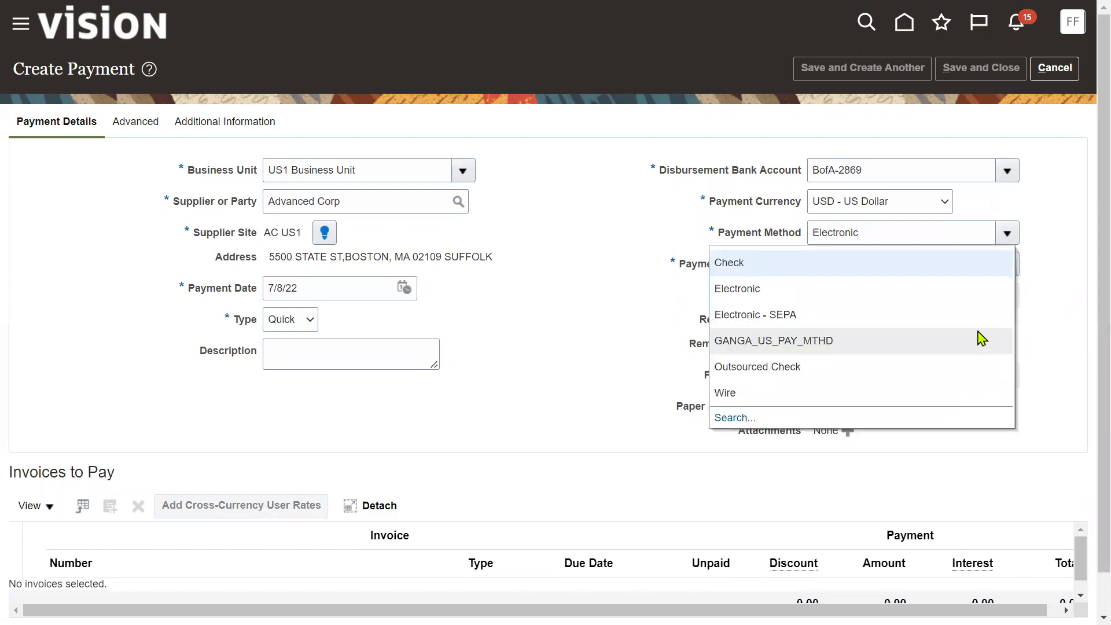
left_click(756, 263)
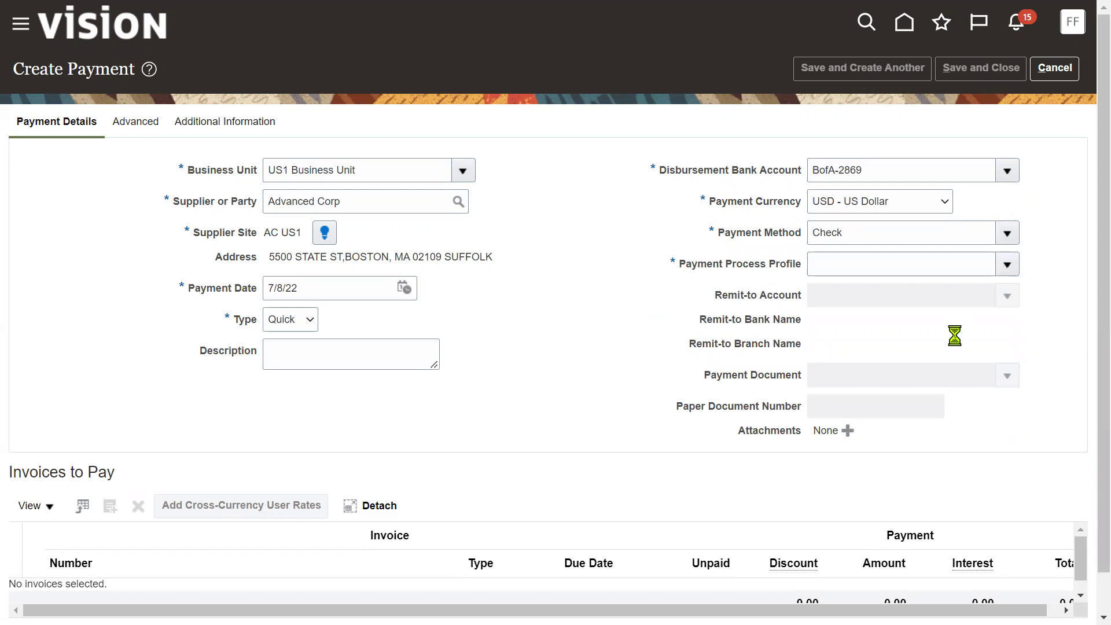
scroll(979, 434, "down", 2)
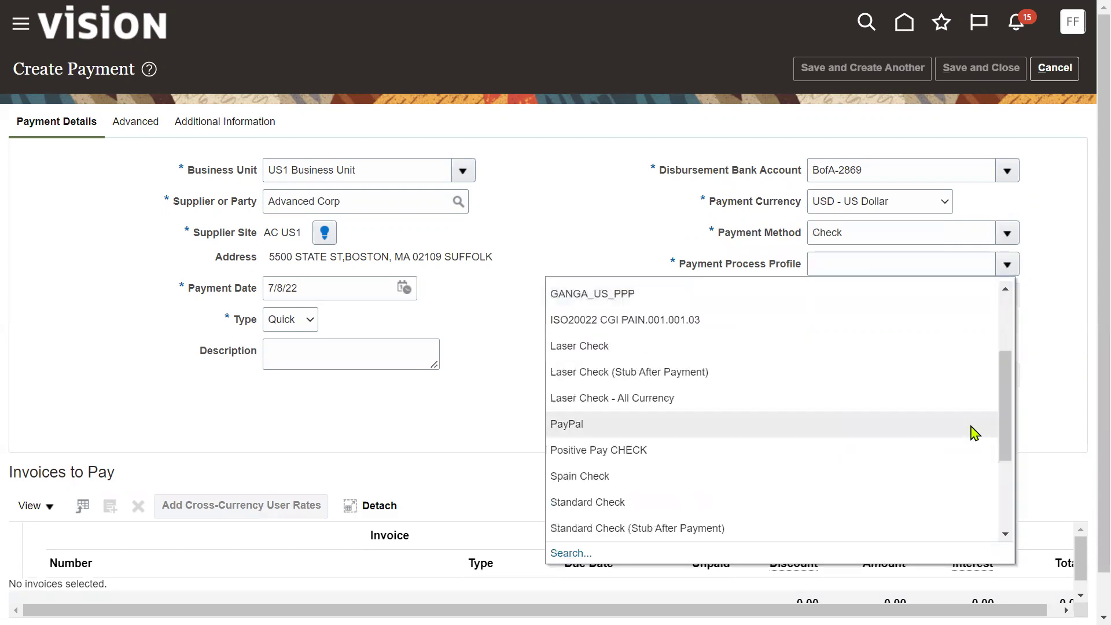
left_click(757, 503)
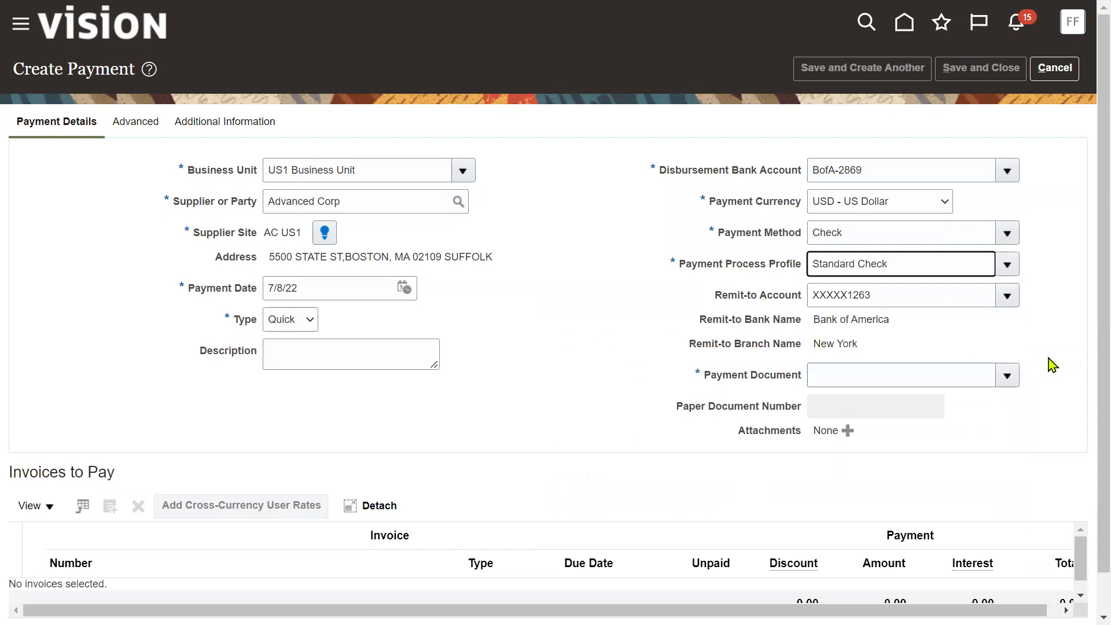
Step: Try to assign Check Stock A as the payment document, trying the selection twice
left_click(746, 434)
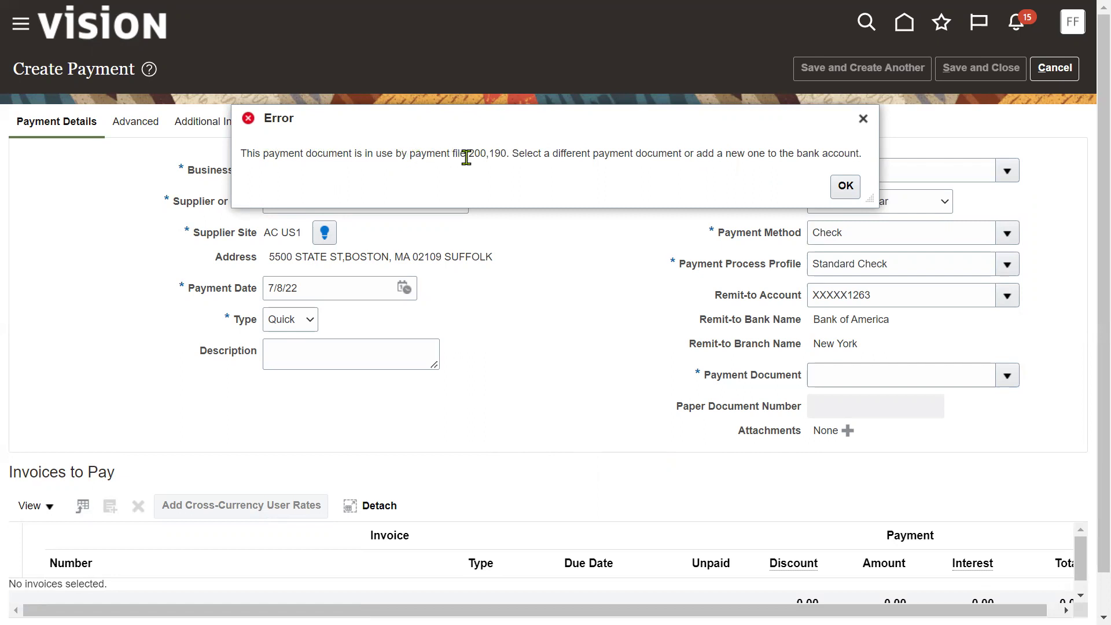
left_click(846, 185)
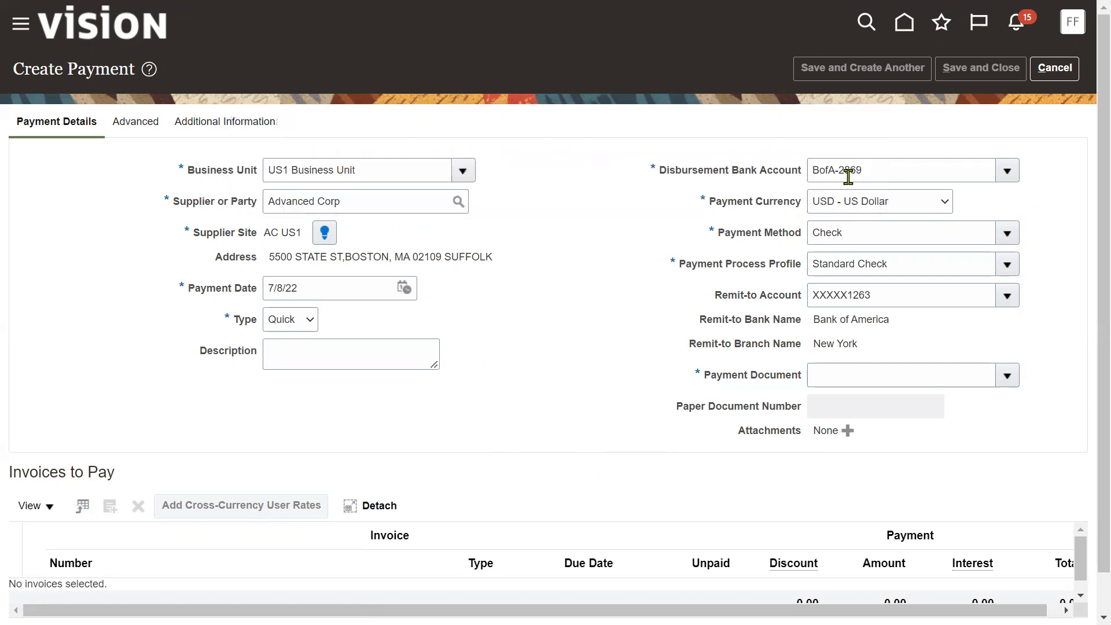
left_click(1006, 377)
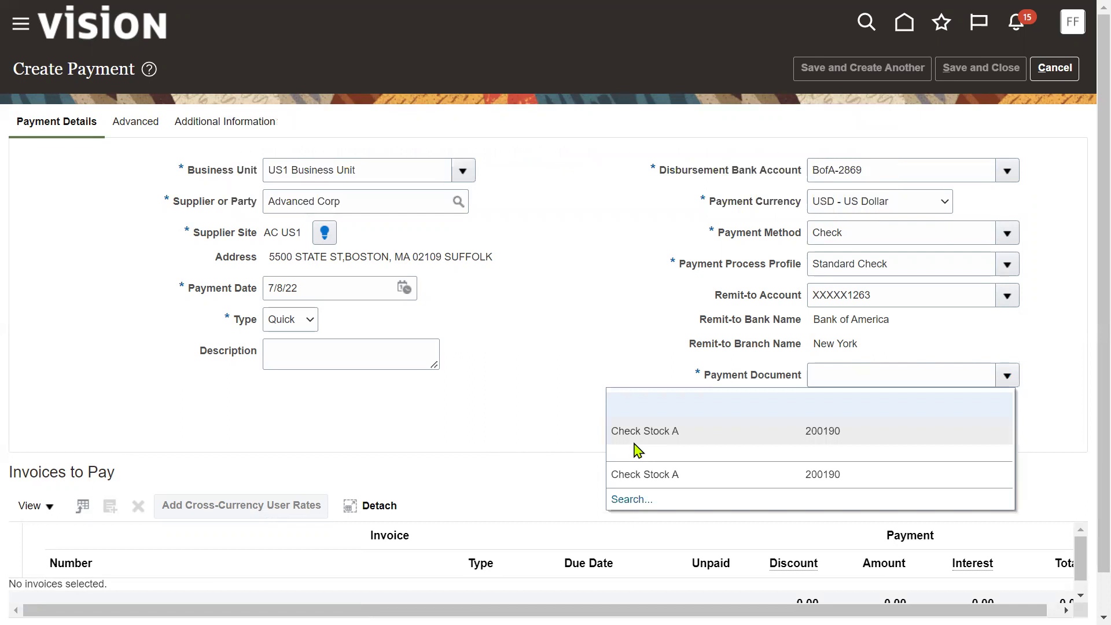
left_click(689, 443)
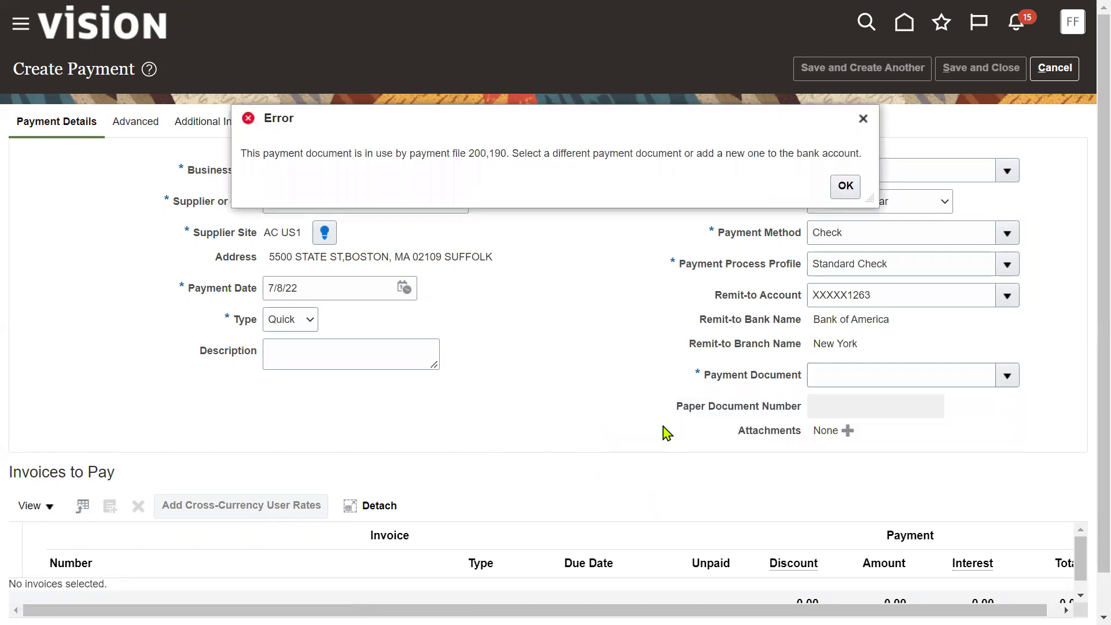
left_click(846, 186)
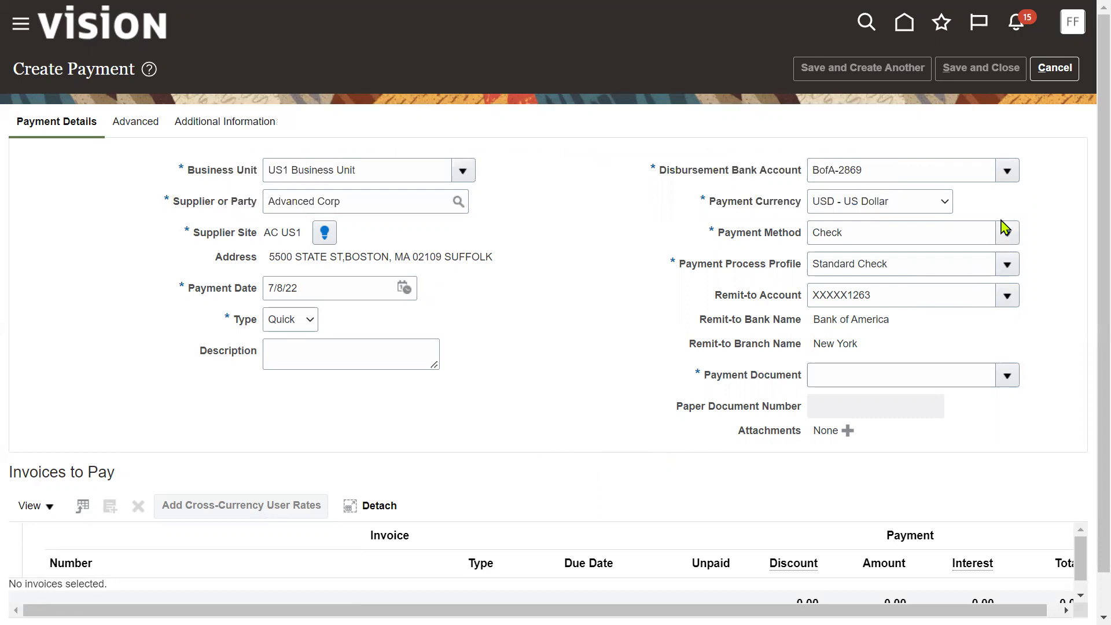
Step: Change the disbursement bank account to WF -US1 Account, with payment method Check and process profile Standard Check
left_click(1007, 171)
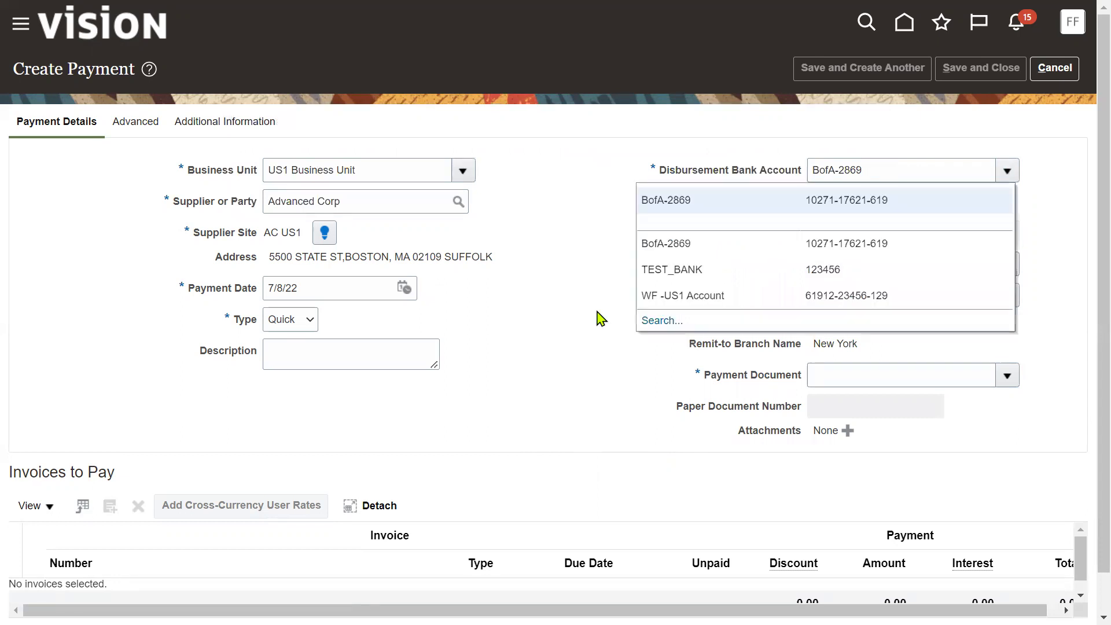
left_click(724, 299)
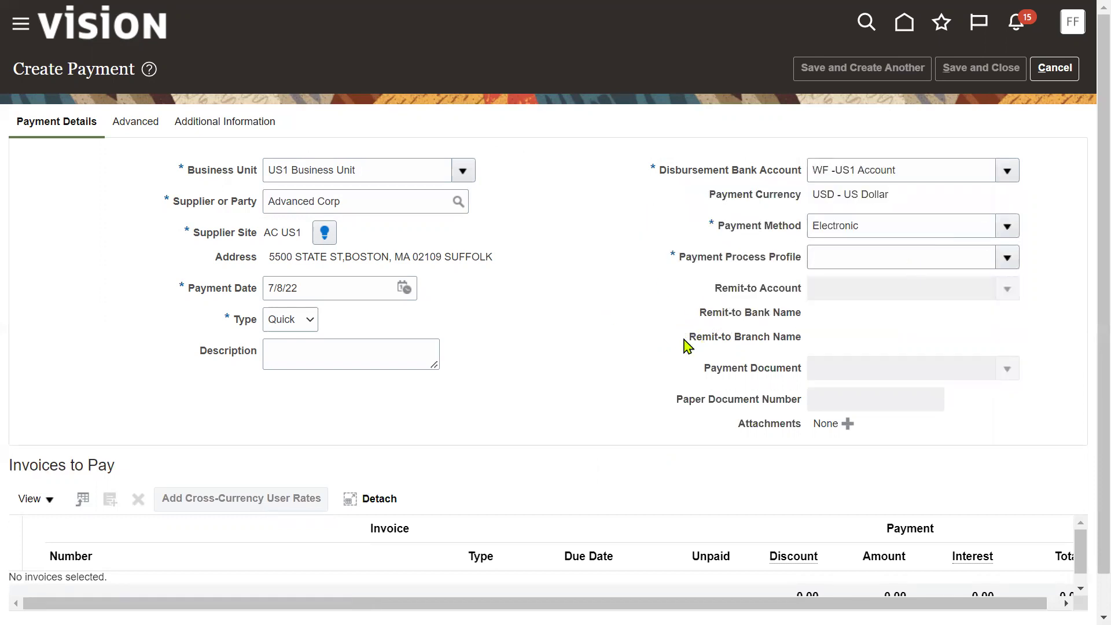
left_click(795, 260)
left_click(1010, 259)
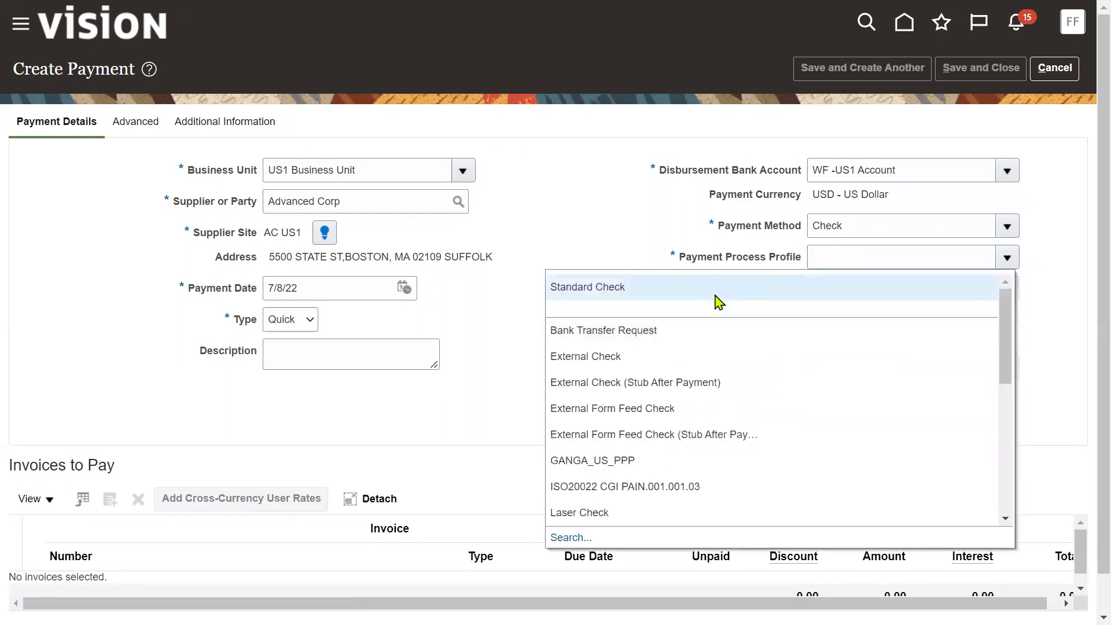
left_click(719, 302)
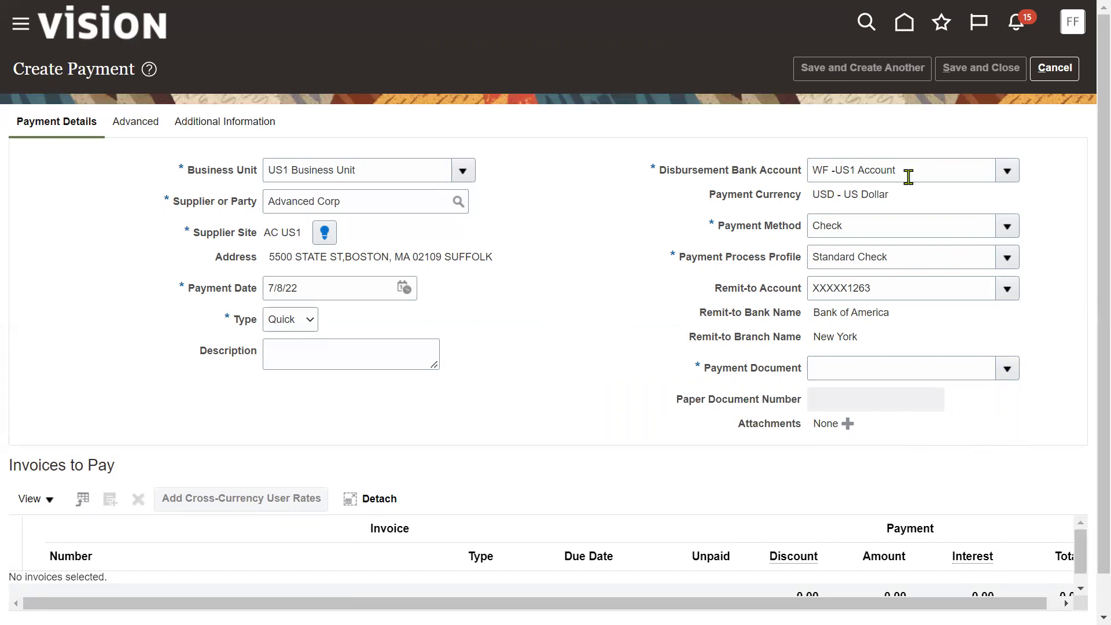
Step: Try the TEST_BANK disbursement account with payment method Check, choosing a payment process profile and looking for a payment document
left_click(1008, 172)
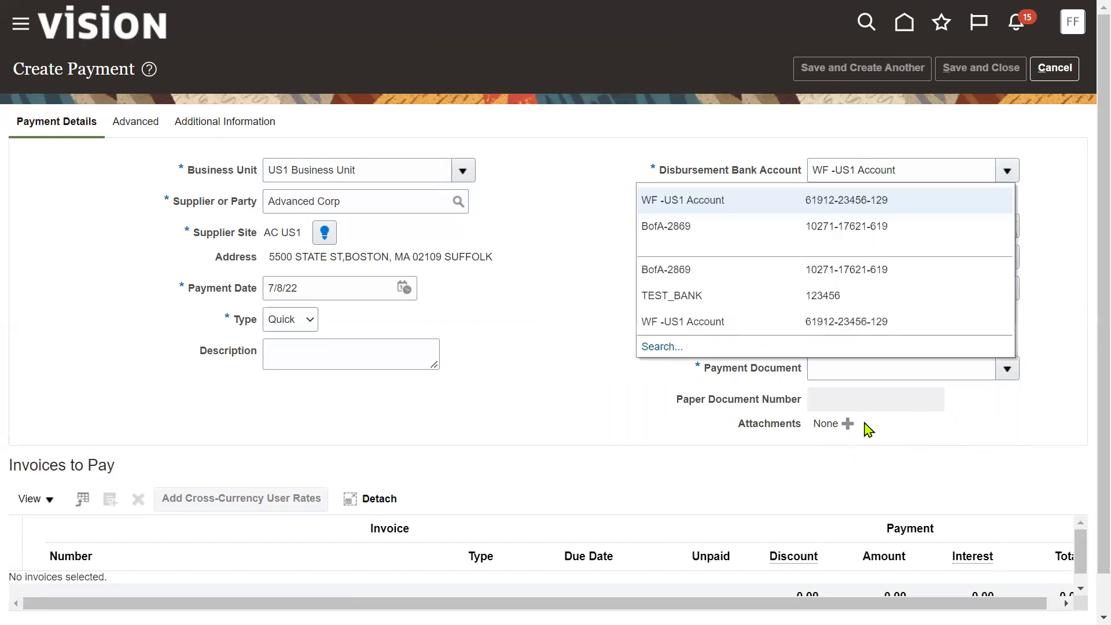
left_click(760, 297)
left_click(1007, 227)
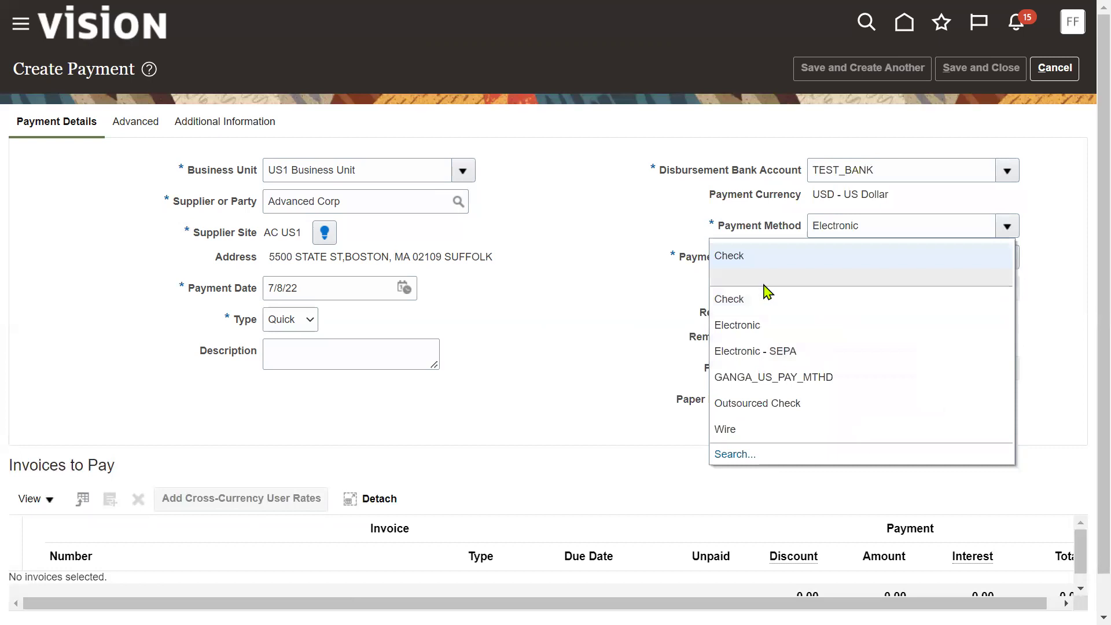
left_click(747, 299)
left_click(1009, 261)
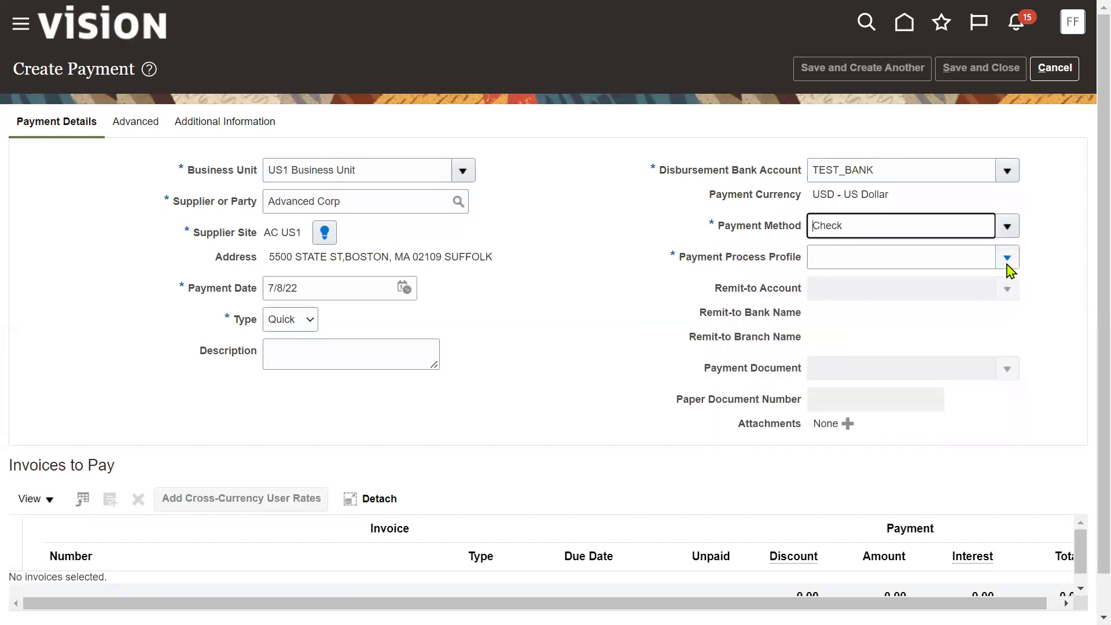
left_click(747, 307)
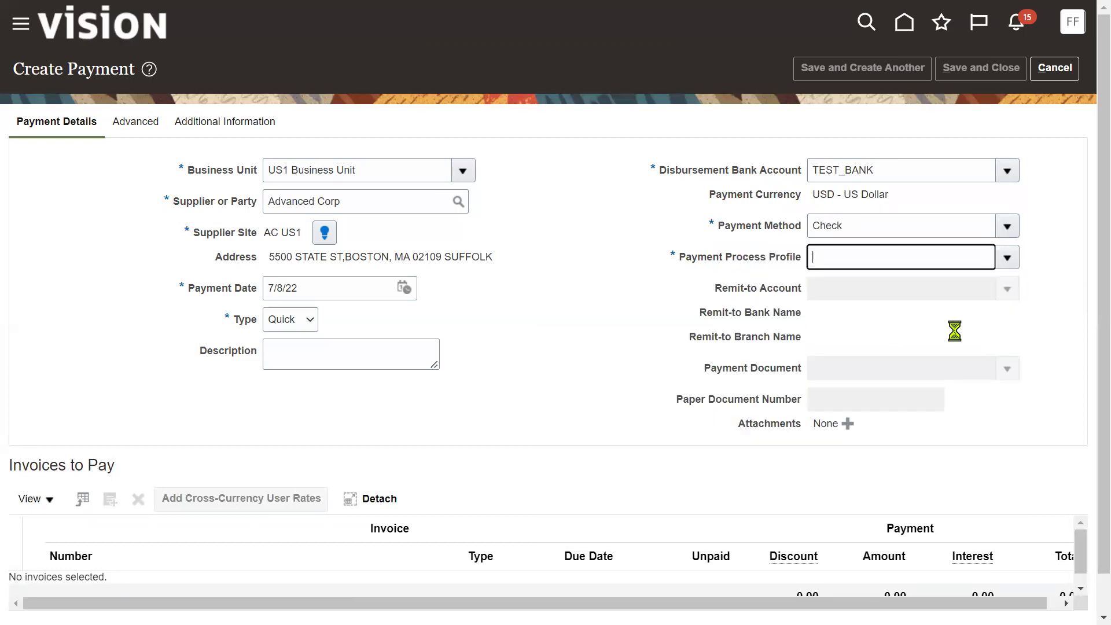
left_click(1009, 372)
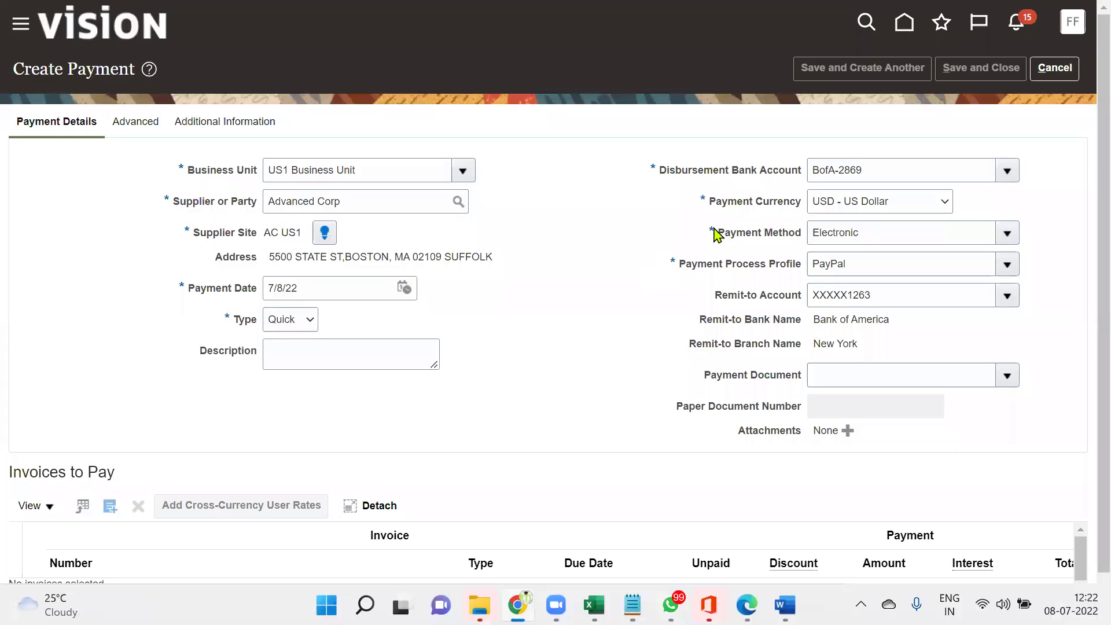
Step: Add invoice PO_INV88 to the Advanced Corp payment's invoices to pay
left_click_drag(717, 232, 800, 238)
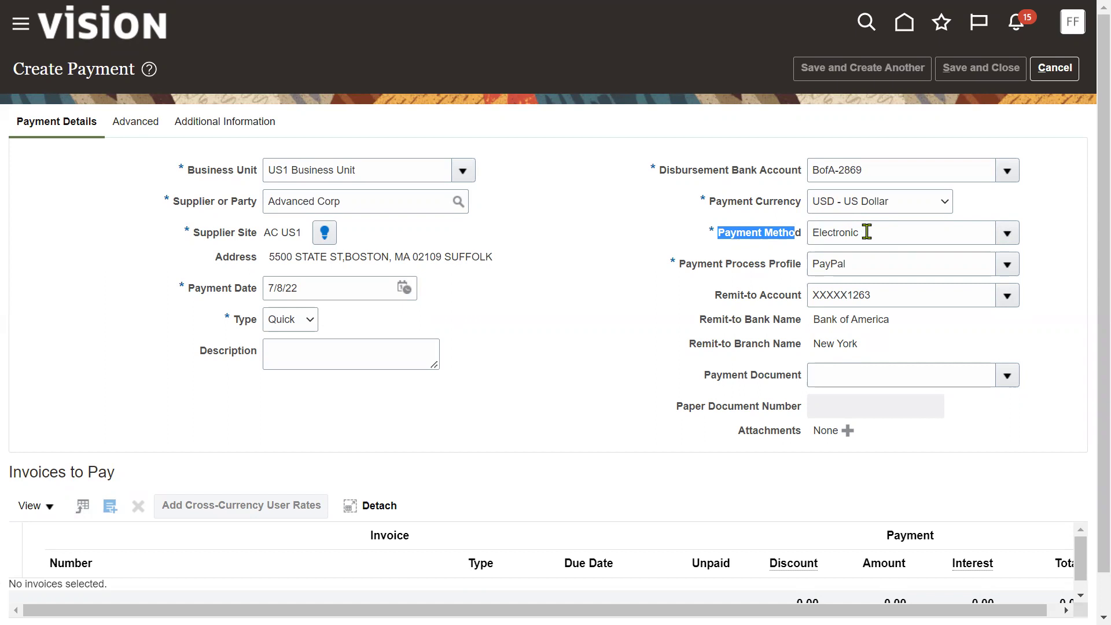
left_click(642, 314)
left_click(110, 507)
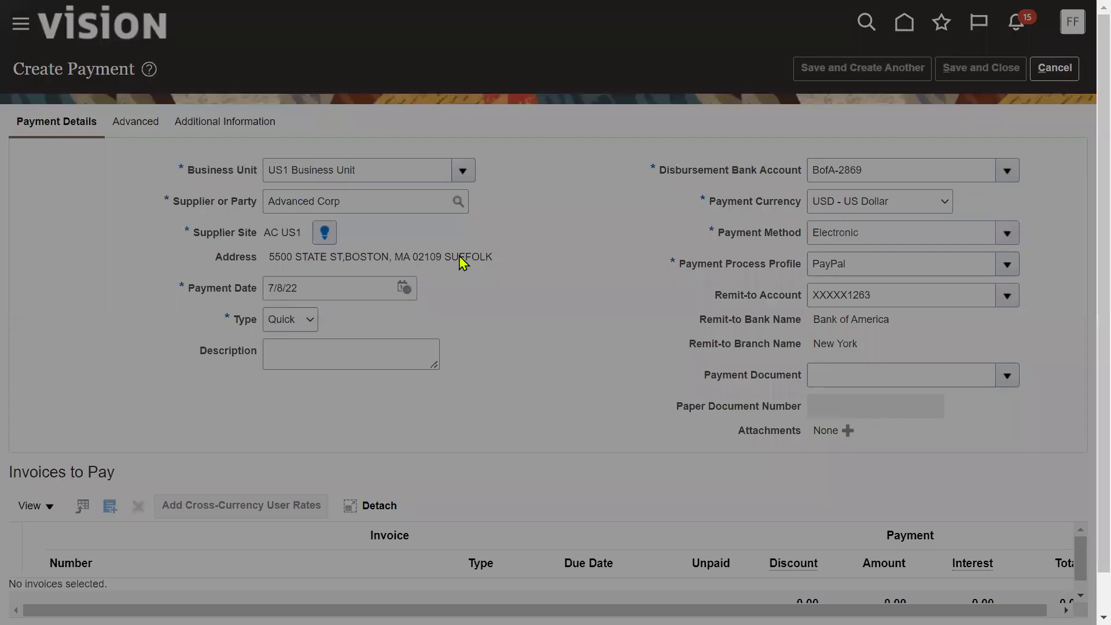
left_click(271, 488)
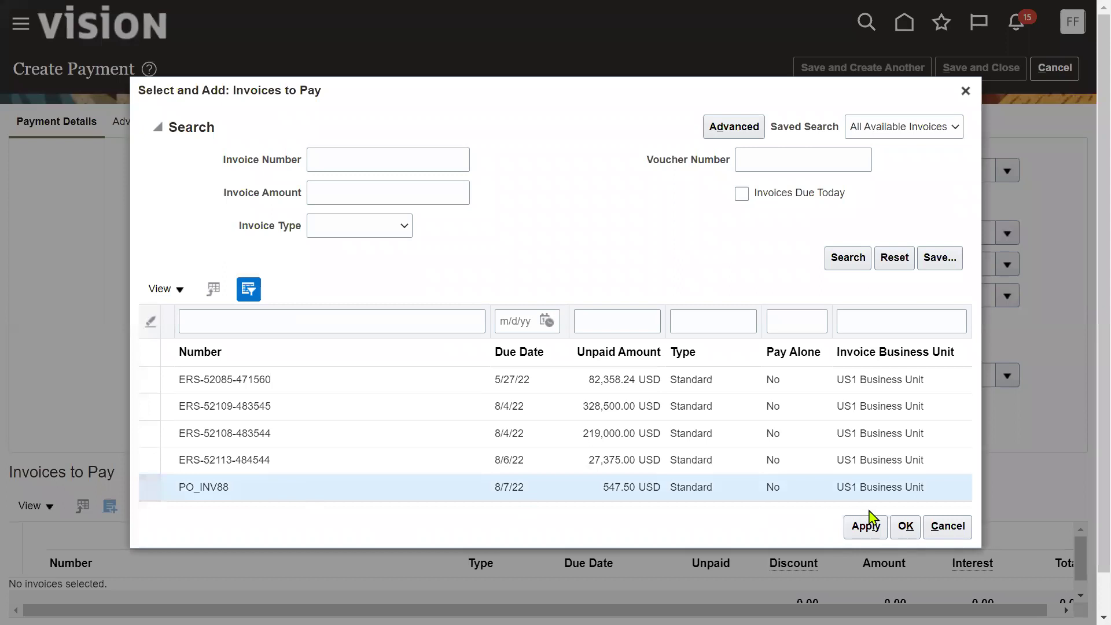
left_click(906, 526)
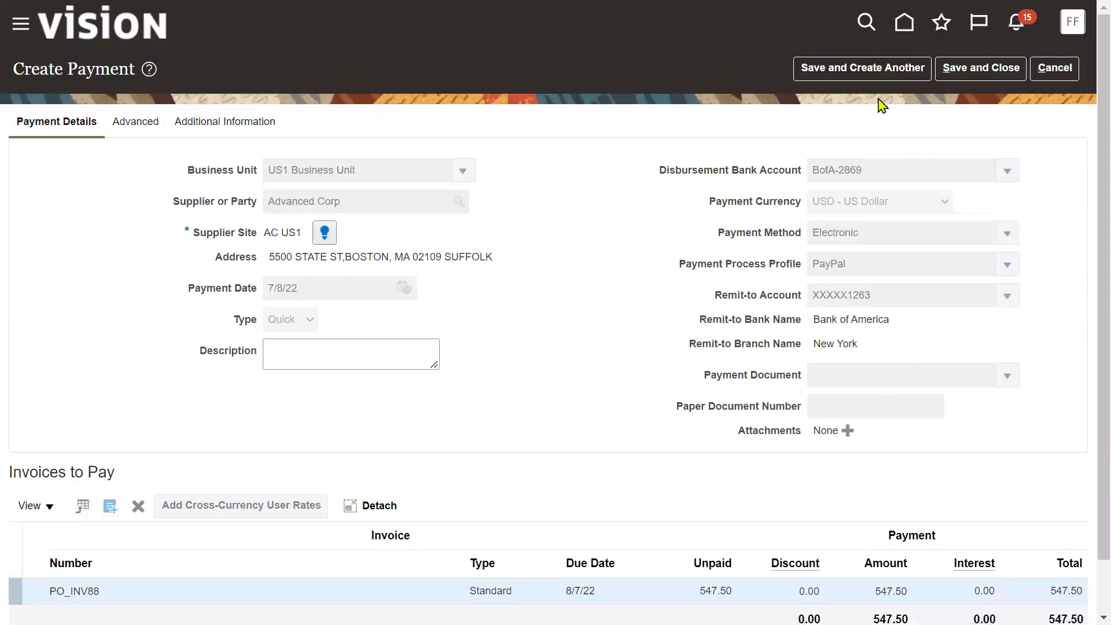
Step: Save and close the payment, then dismiss the confirmation message
left_click(977, 72)
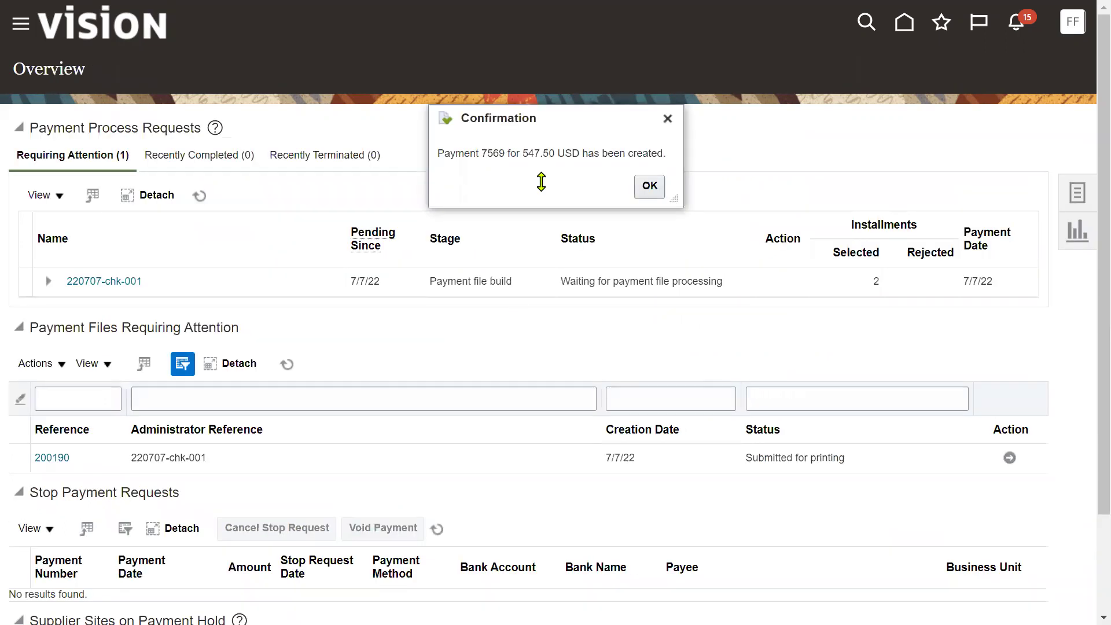
left_click_drag(482, 154, 506, 155)
left_click(650, 188)
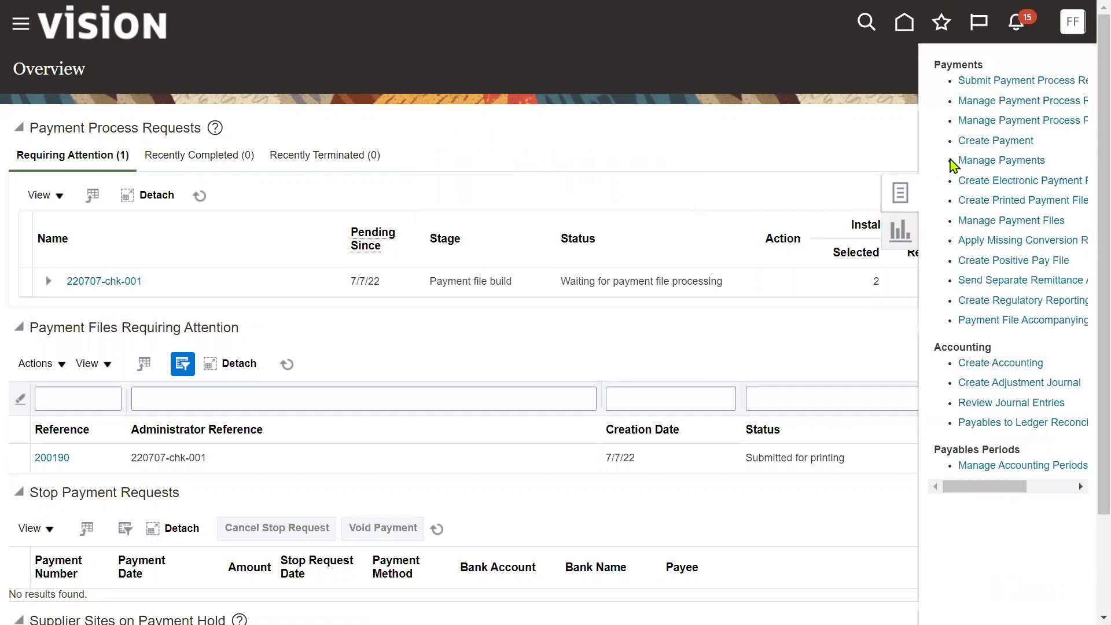
Step: Search the managed payments for payment number 7569 and open its details
left_click(1018, 167)
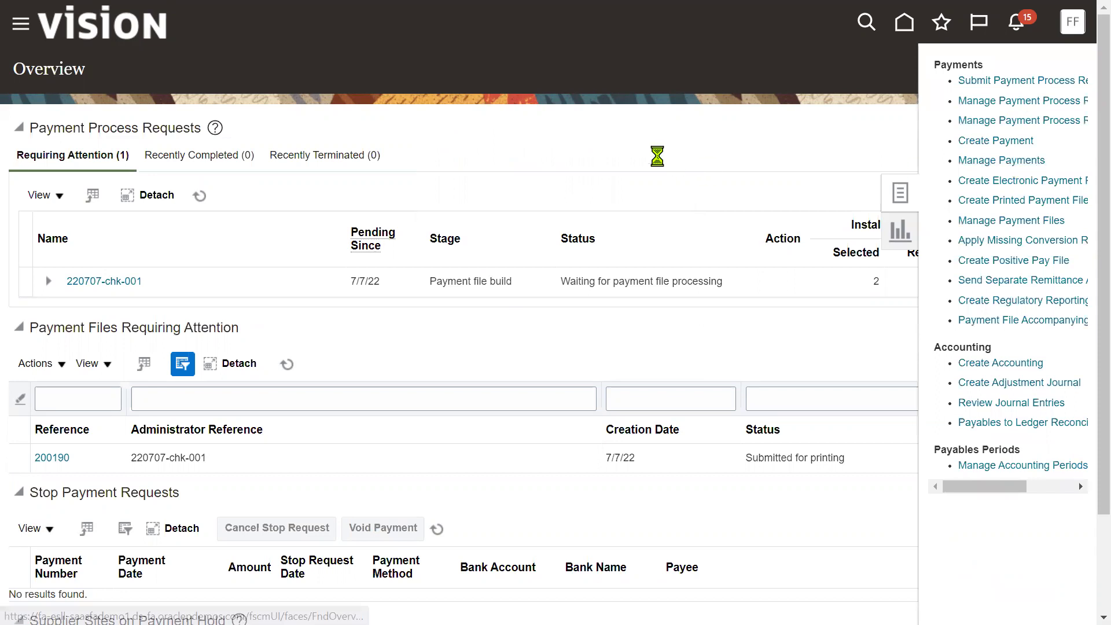
left_click(318, 241)
type("7569")
left_click(962, 306)
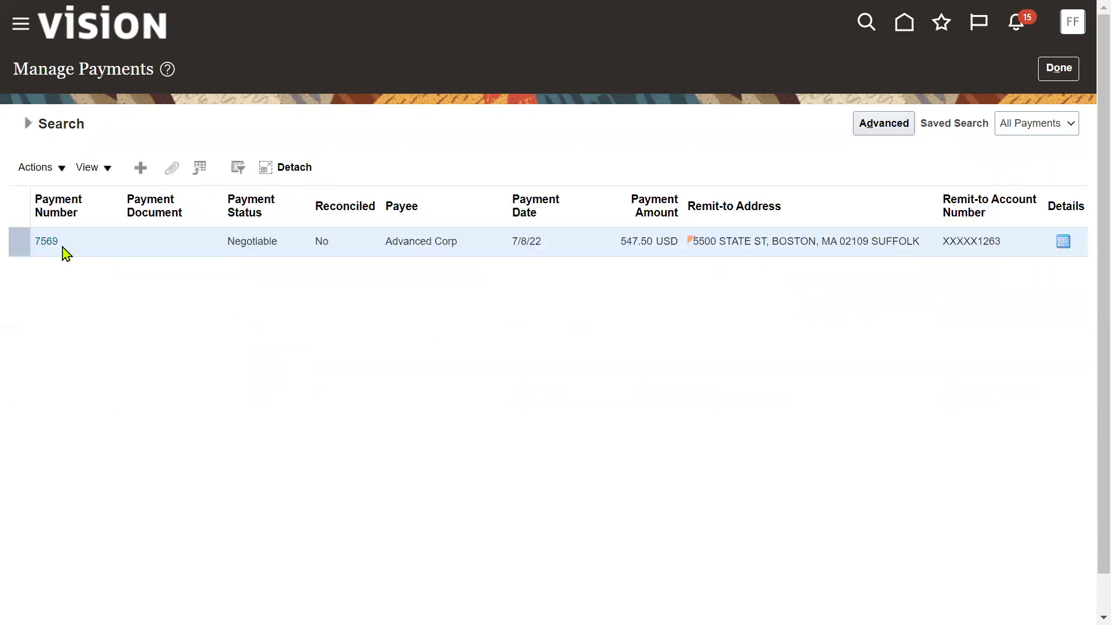
left_click(46, 242)
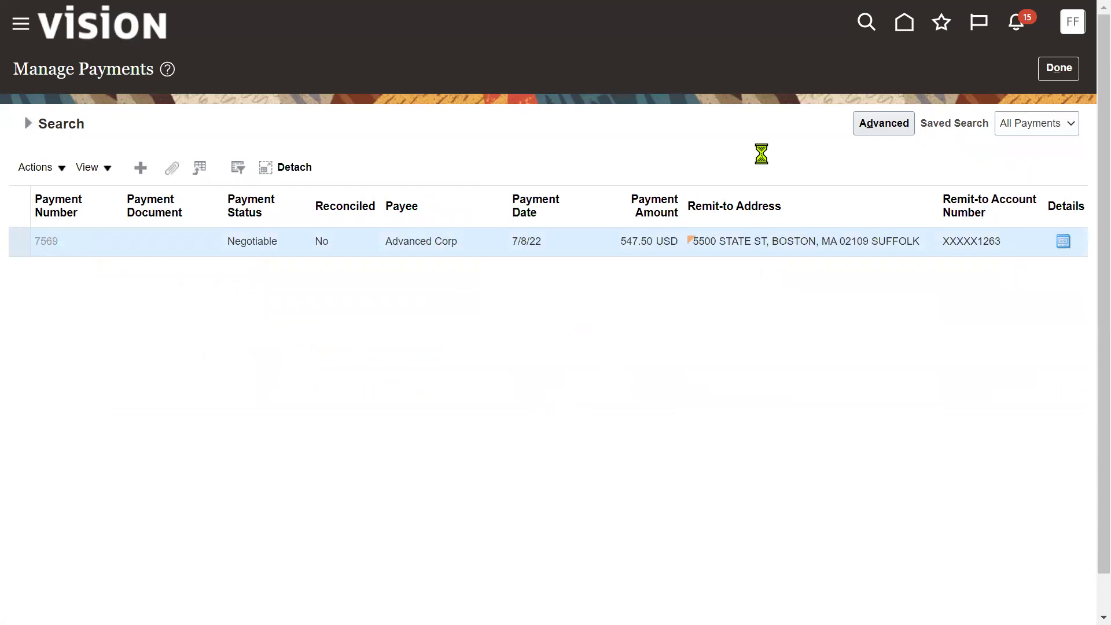
Step: Post payment 7569 to the ledger, check its accounting lines in US Primary Ledger, and close them
left_click(1005, 70)
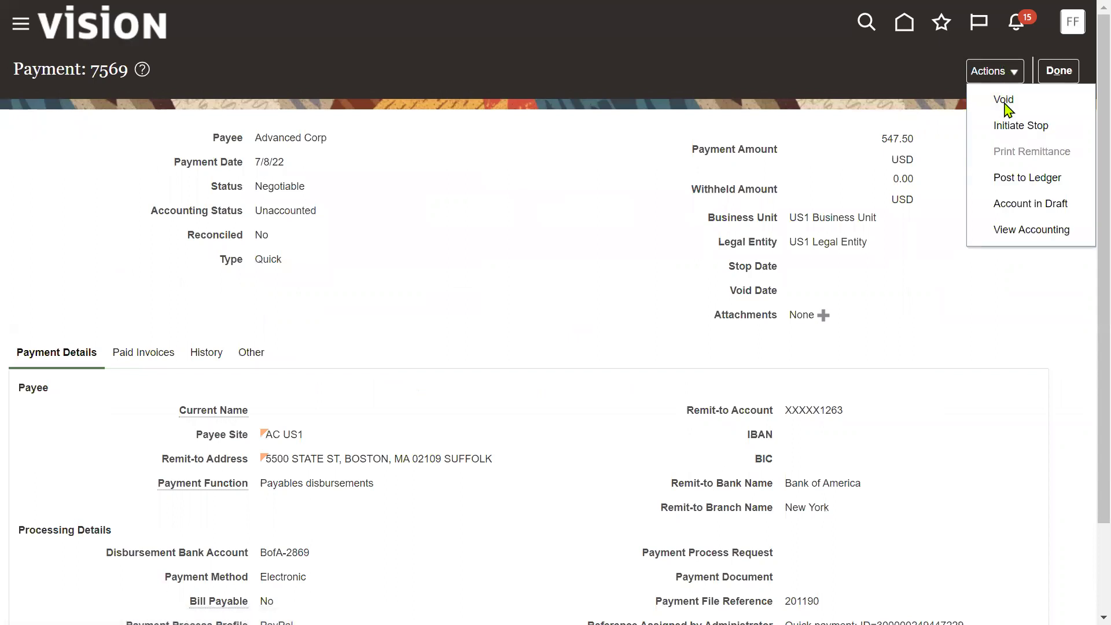
left_click(1020, 179)
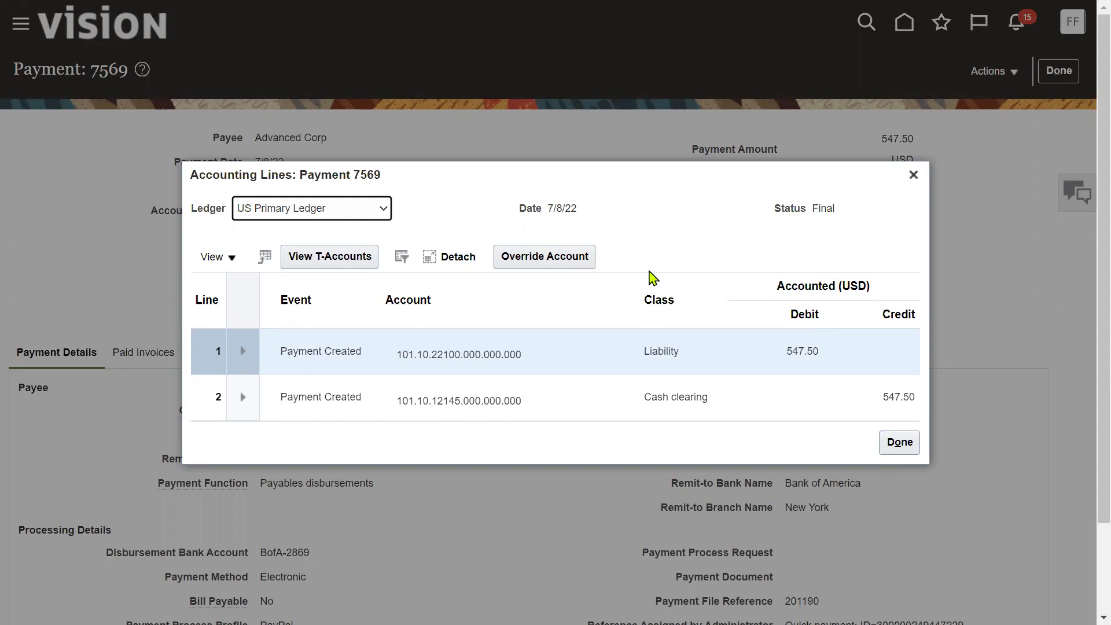
left_click(900, 442)
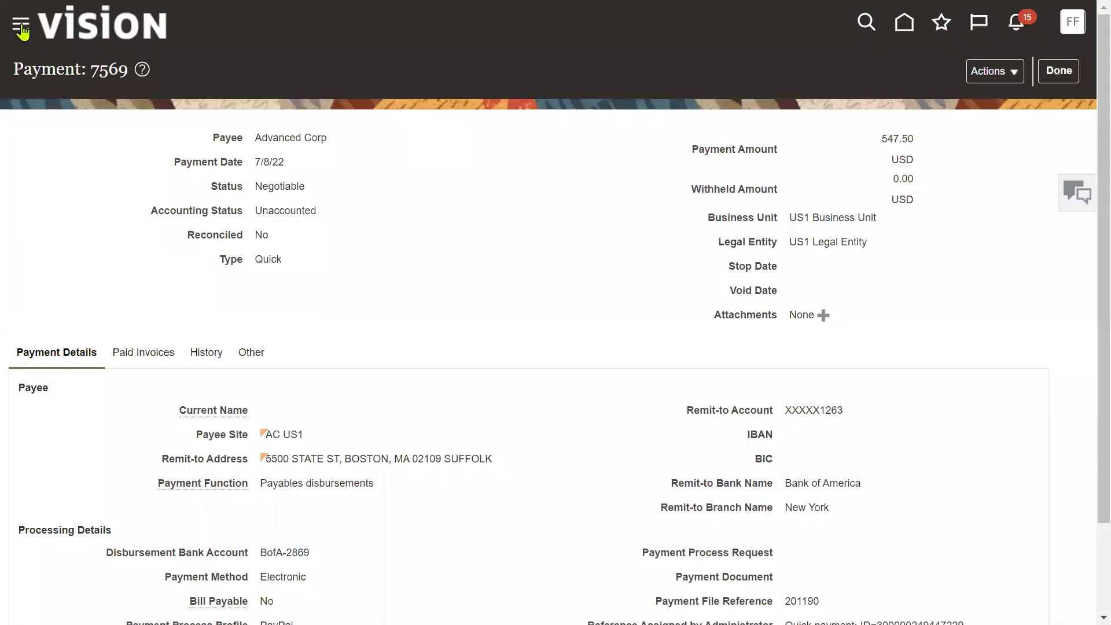
Step: Go to the General Accounting Journals work area, check the US Primary Ledger data access set, and show the available tasks
left_click(21, 25)
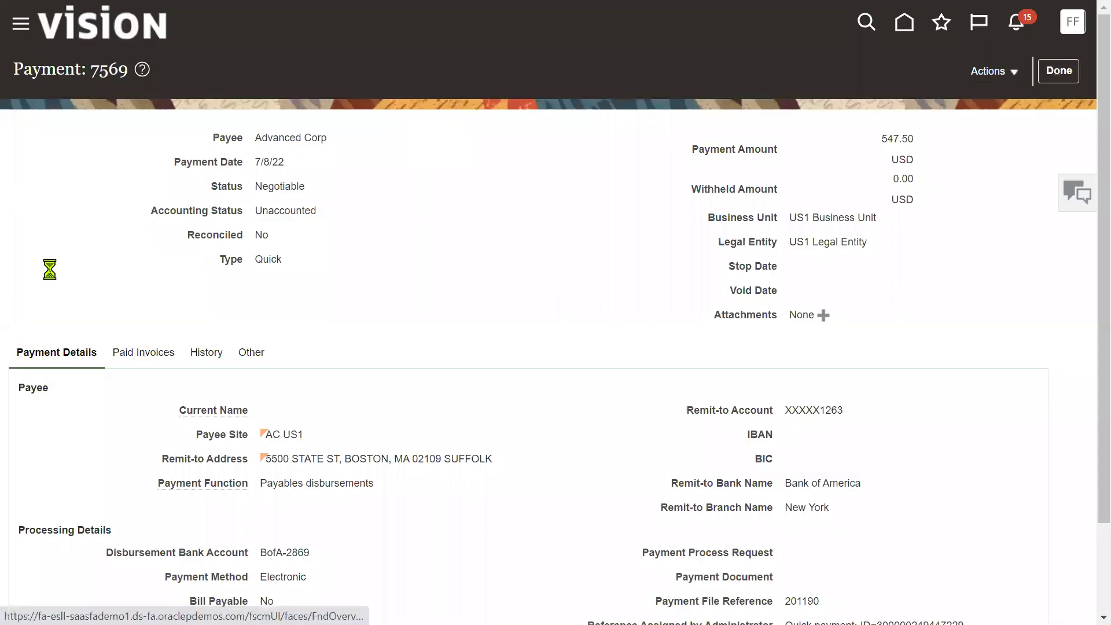
scroll(193, 511, "down", 5)
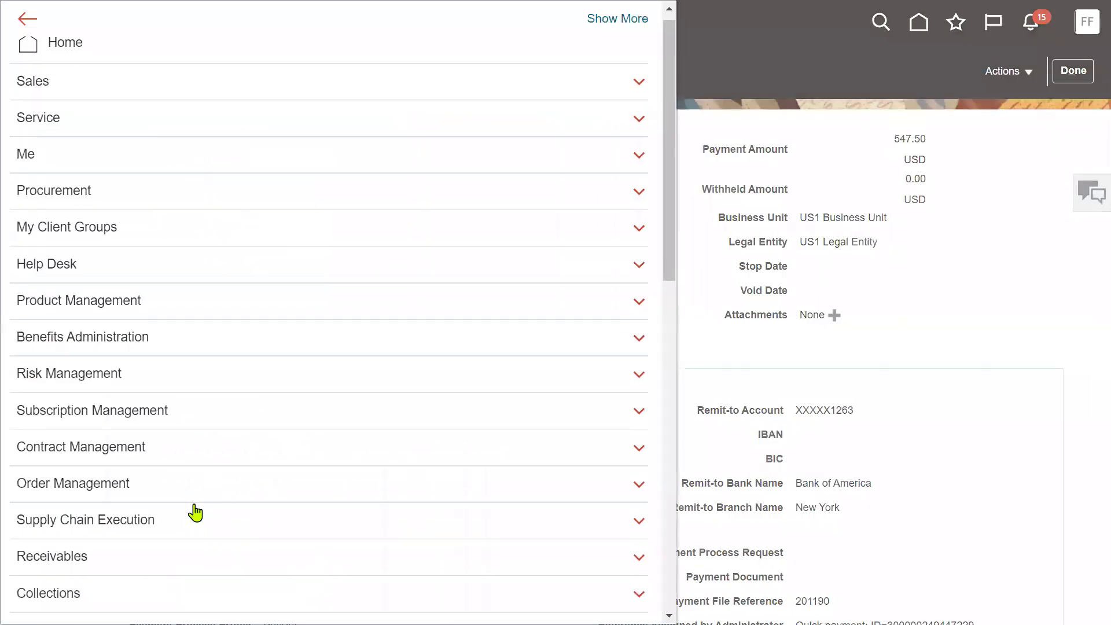
left_click(278, 518)
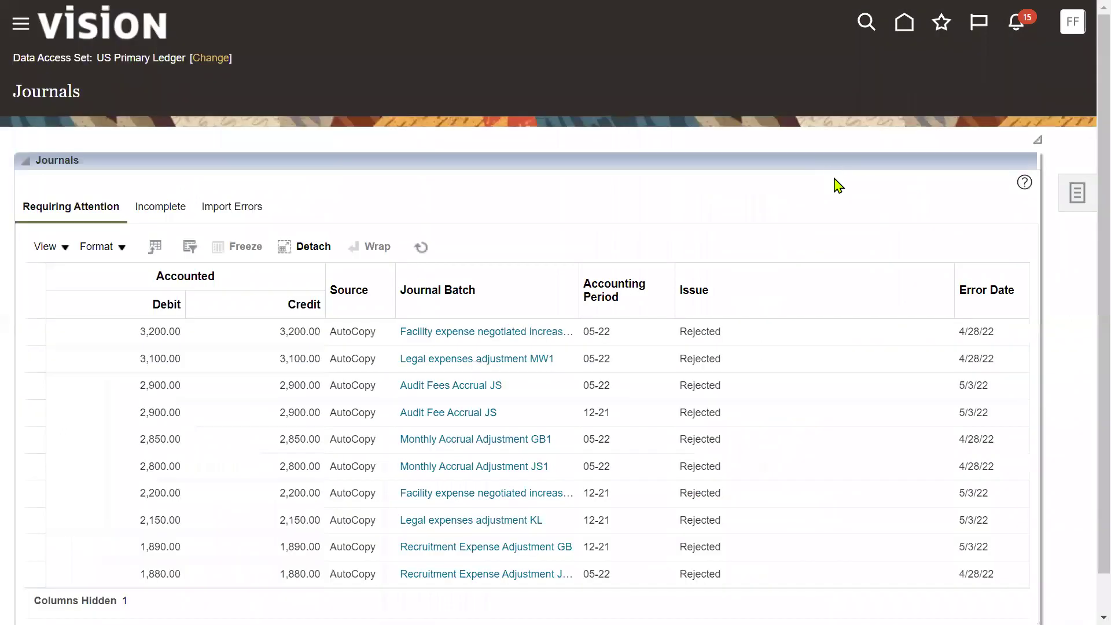
left_click(1055, 204)
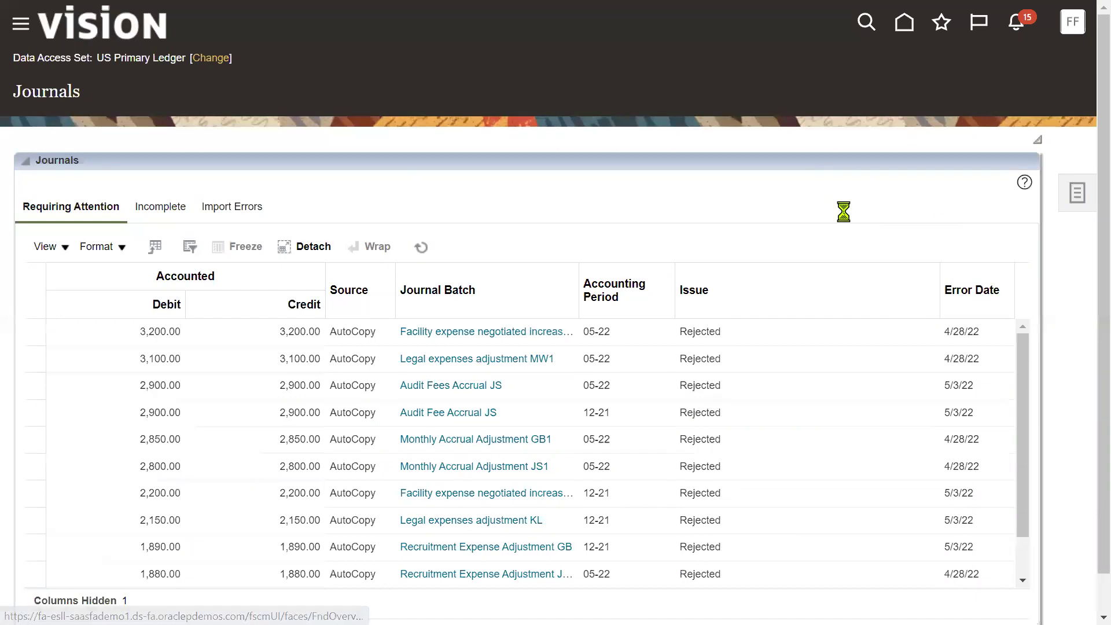
left_click_drag(97, 57, 181, 58)
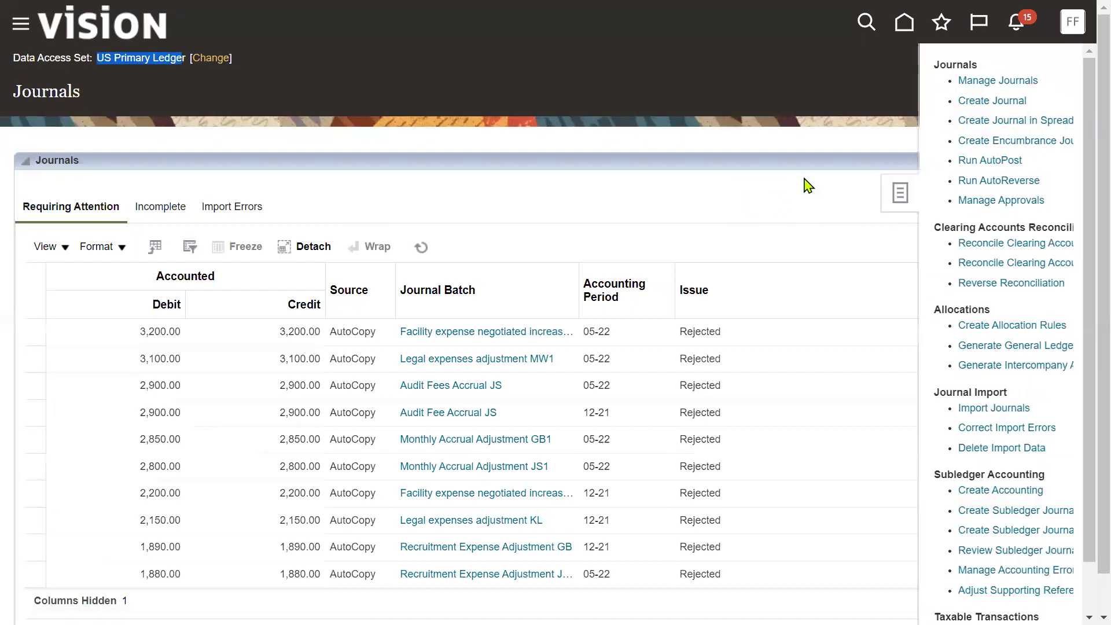
Step: Search the journals in Manage Journals for accounting period 07-22 and source Payables
left_click(998, 81)
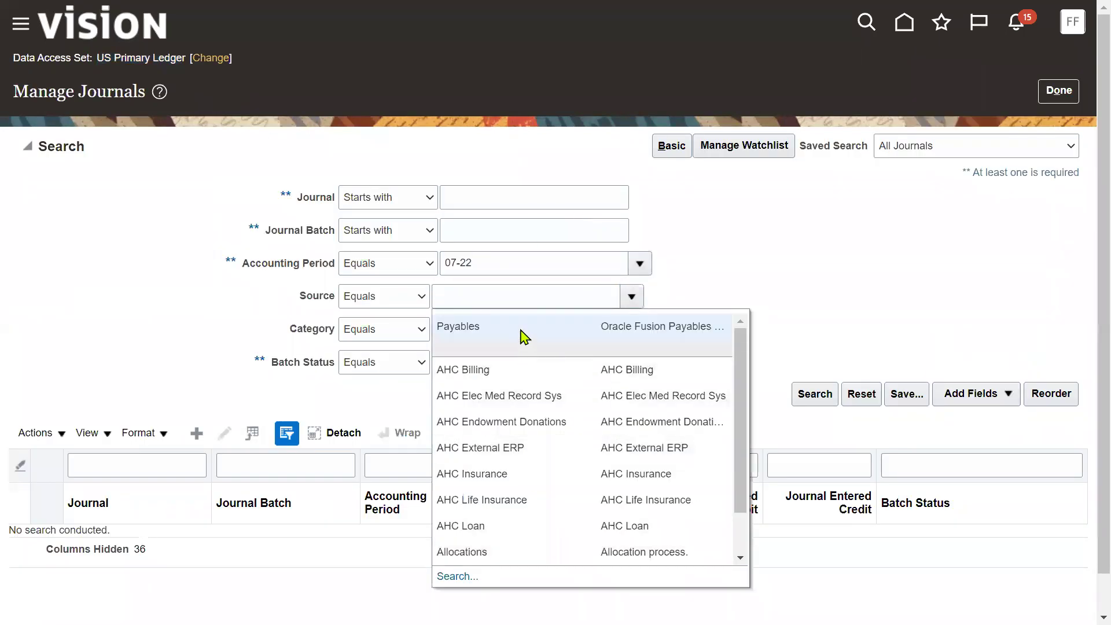
left_click(523, 336)
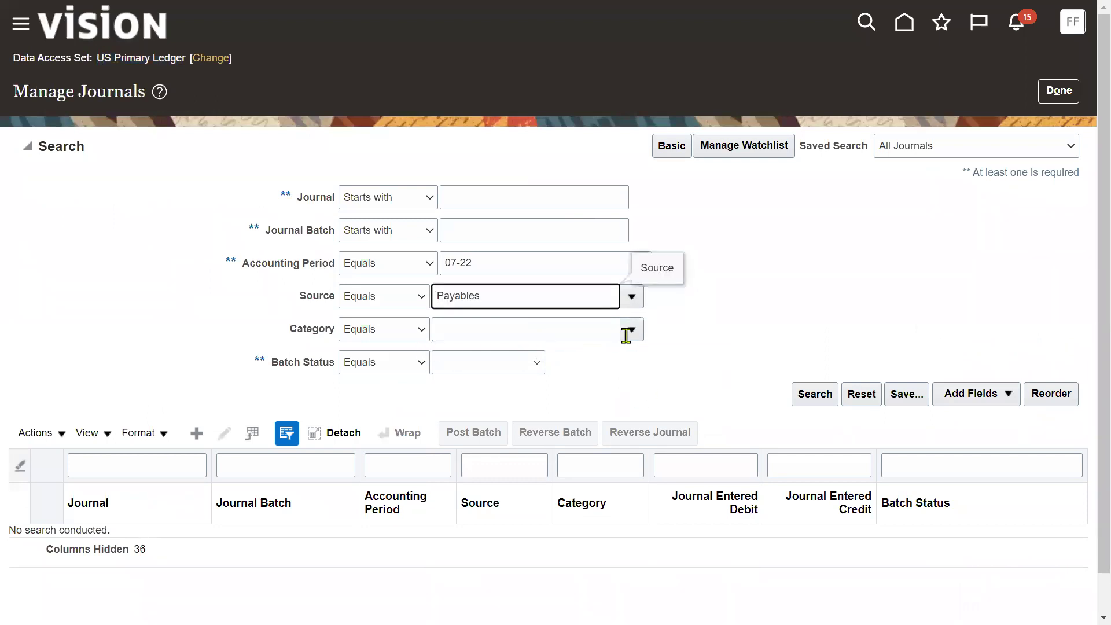
left_click(731, 407)
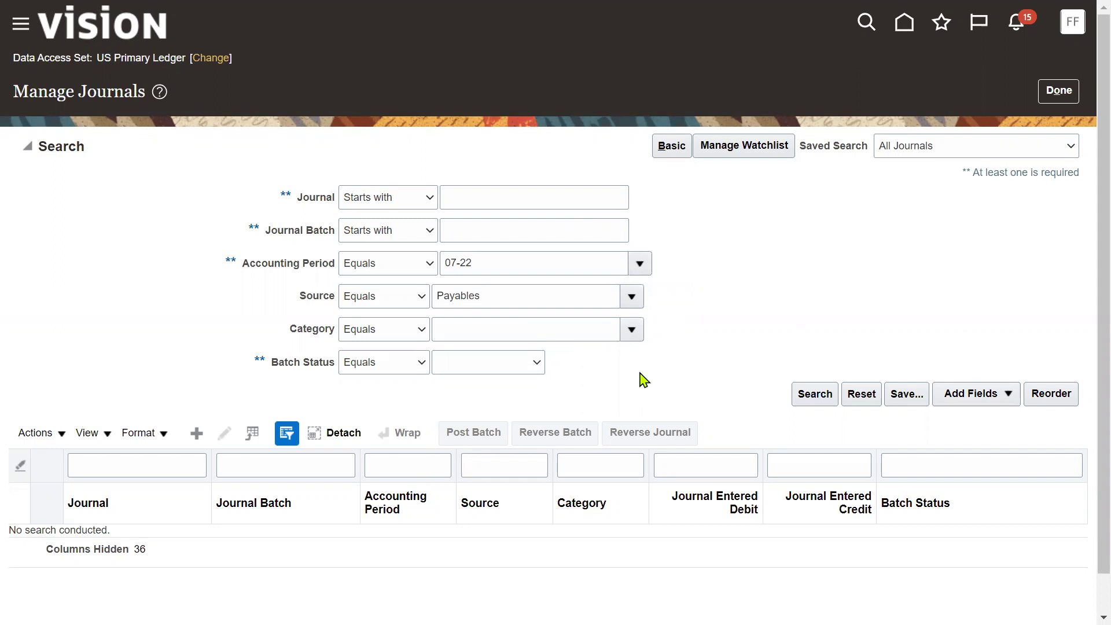
scroll(1084, 376, "down", 2)
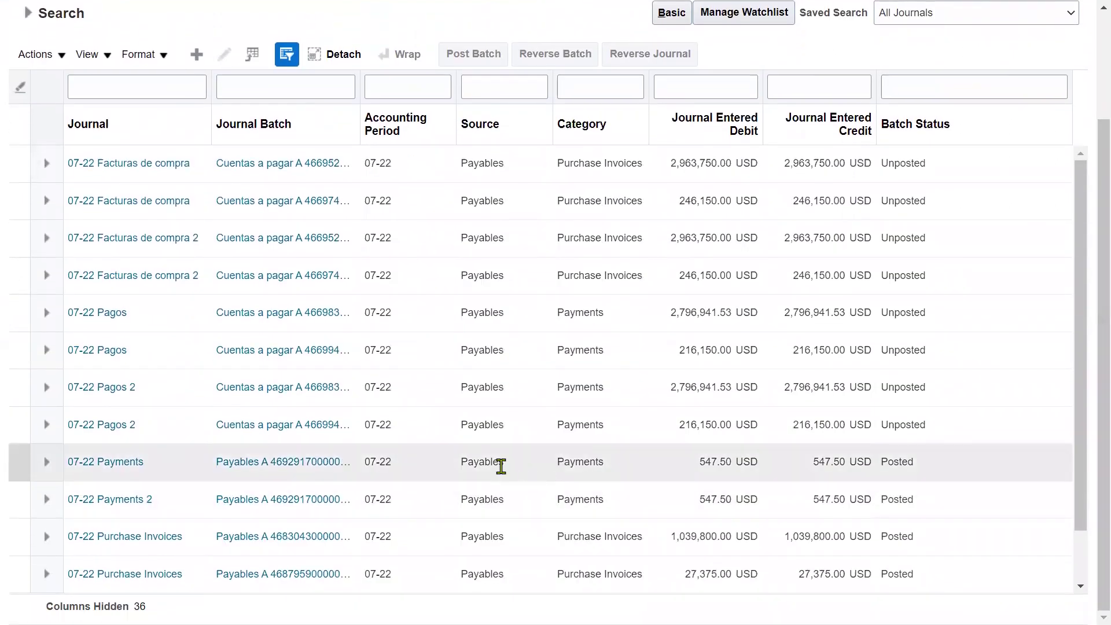
Step: Review the 547.50 USD Payments and Purchase Invoices journals in the results, and close Manage Journals
left_click(501, 466)
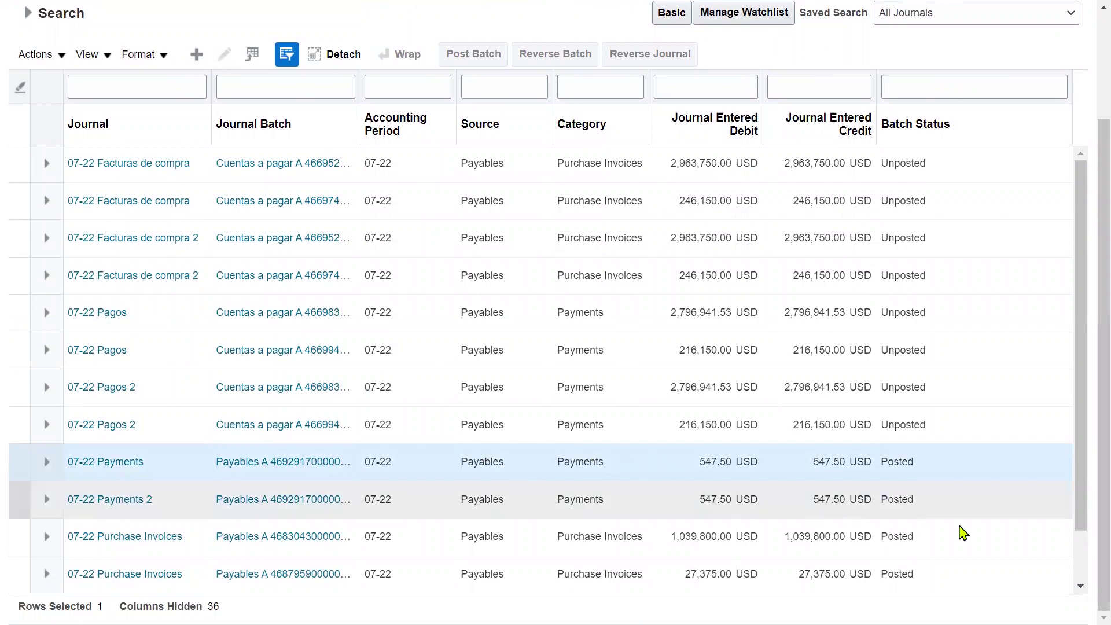
left_click_drag(1084, 521, 1080, 566)
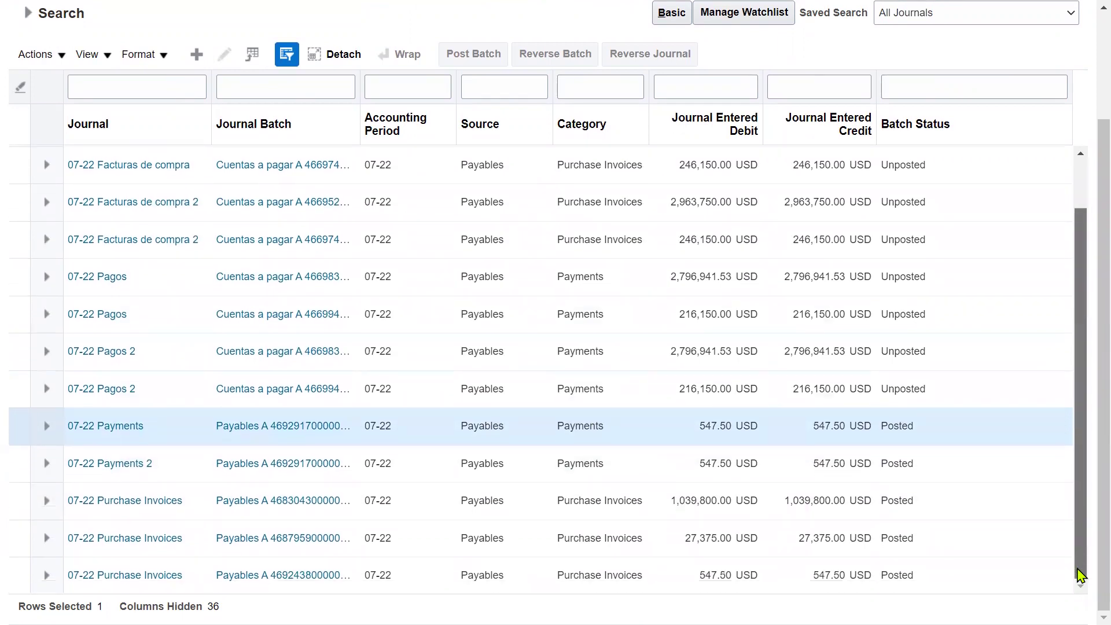
left_click(598, 576)
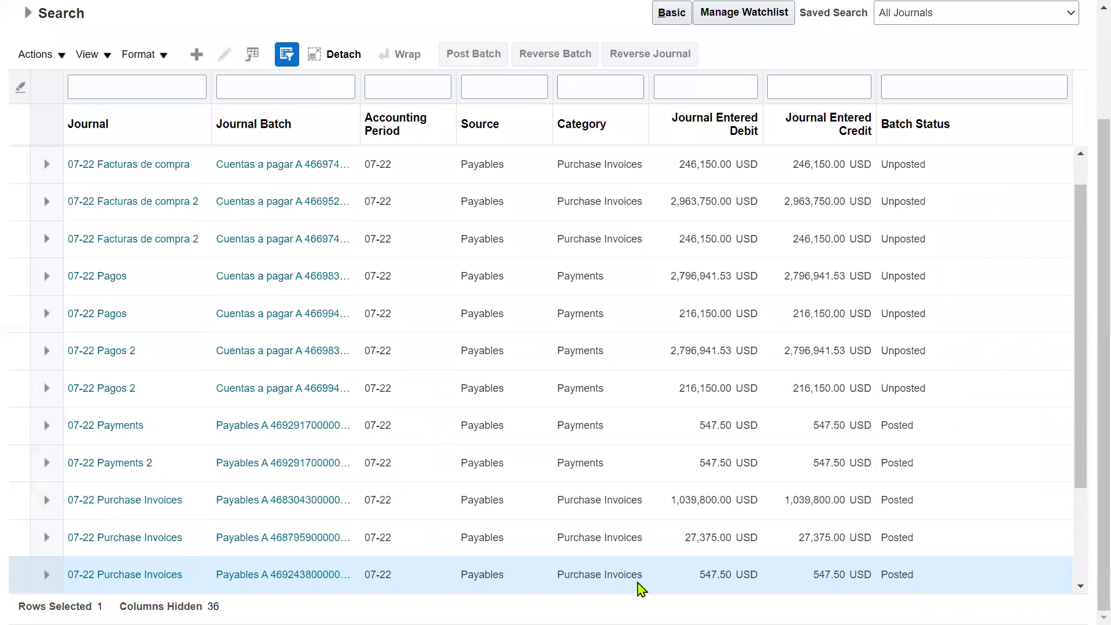
left_click_drag(1081, 472, 1075, 501)
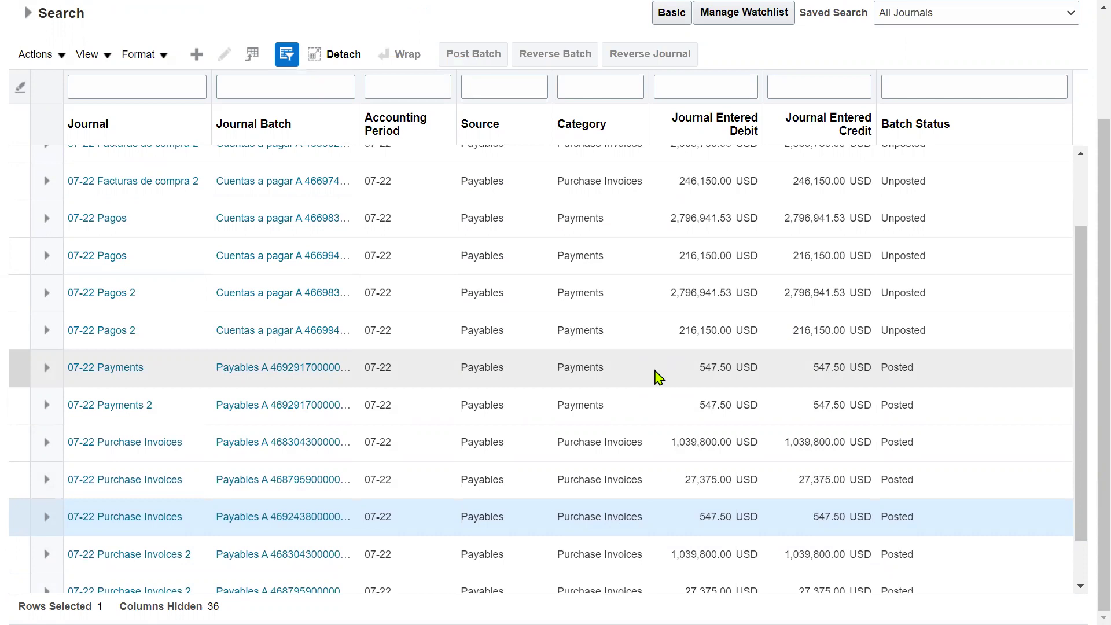
scroll(654, 371, "up", 5)
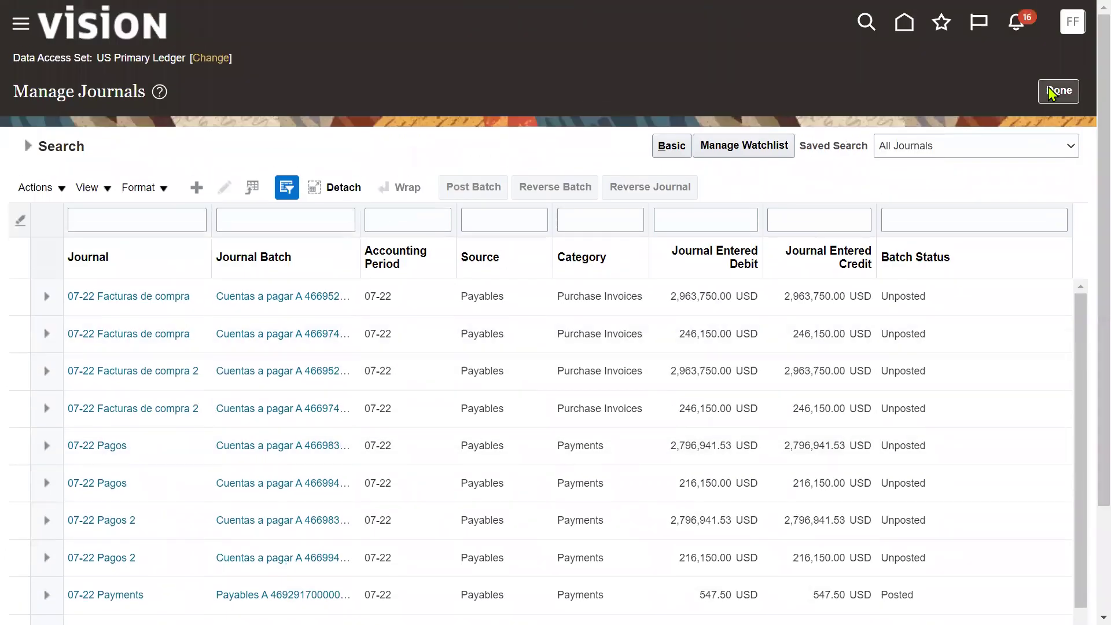
left_click(1053, 93)
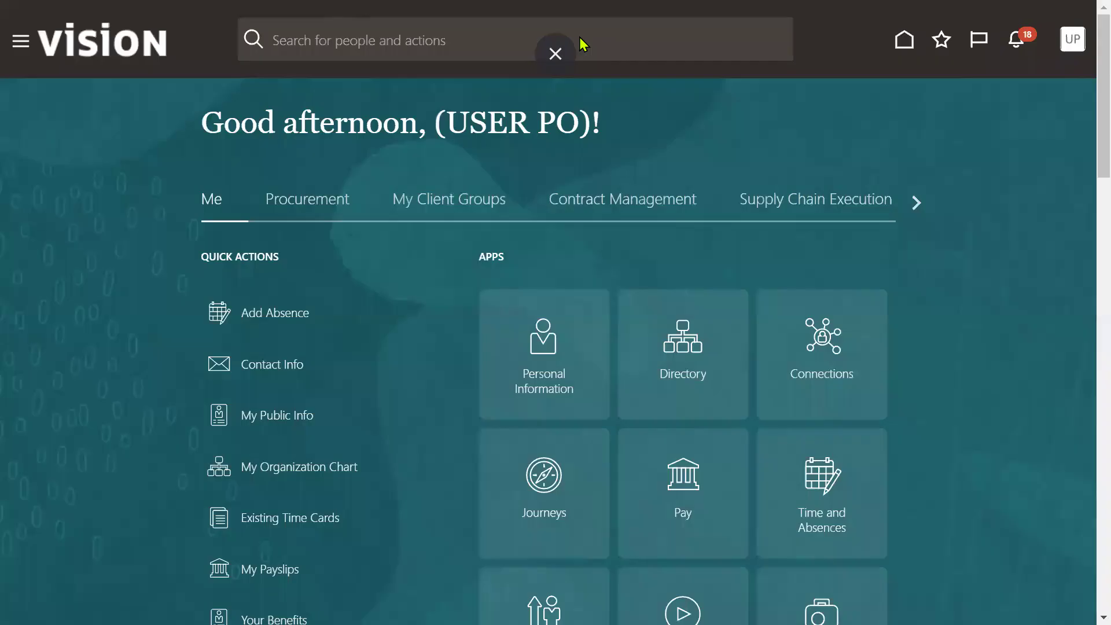
Step: Open the Purchase Orders work area under Procurement from the procurement user's home page
left_click(20, 41)
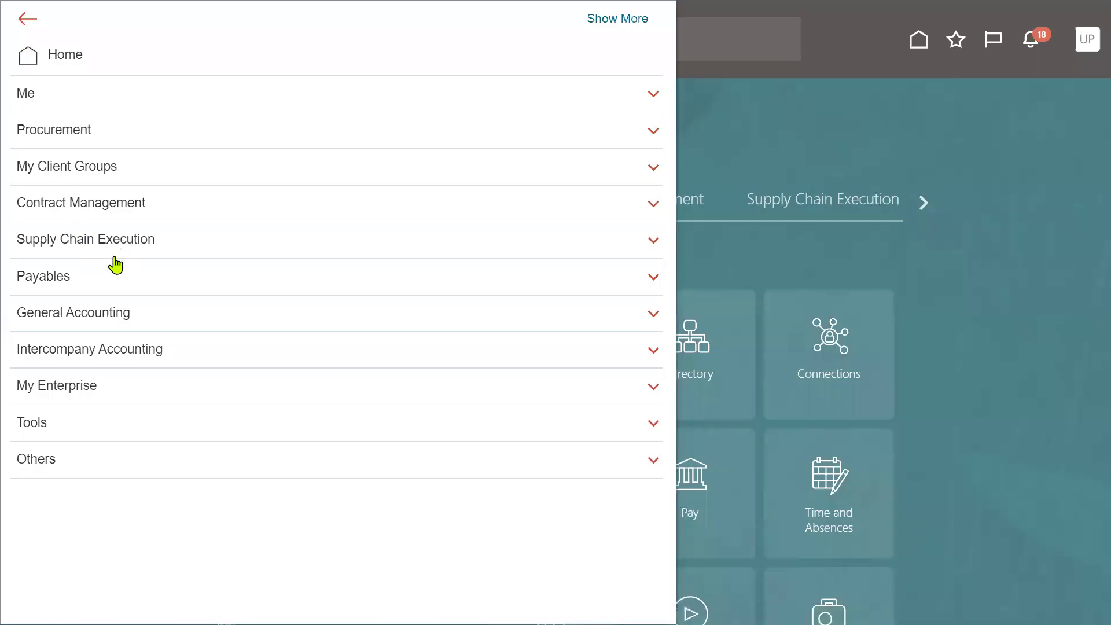
left_click(107, 139)
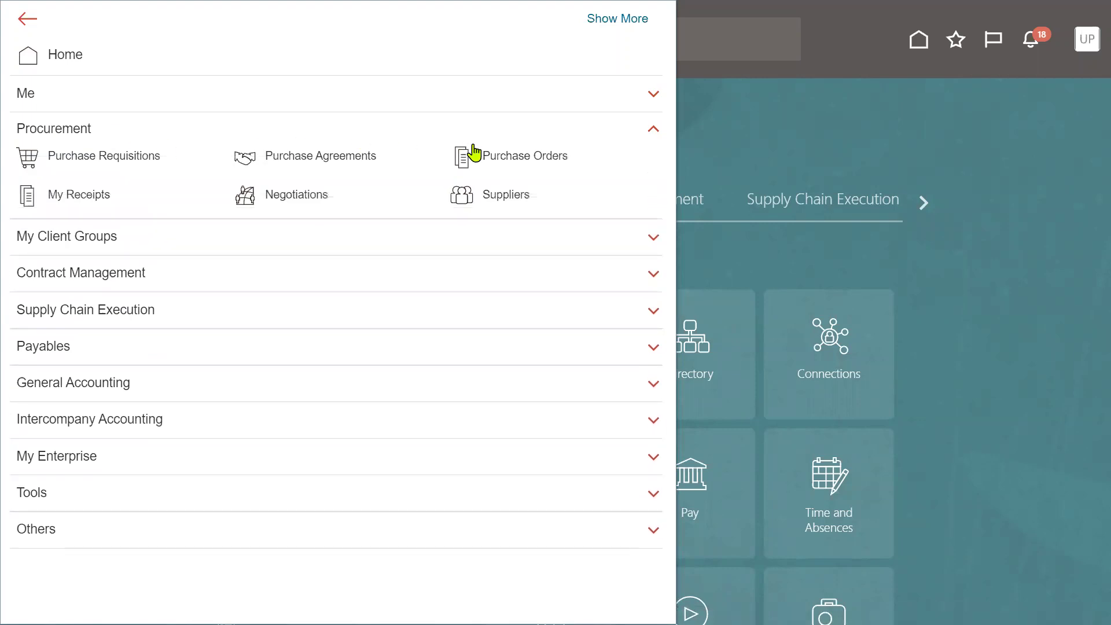
left_click(489, 165)
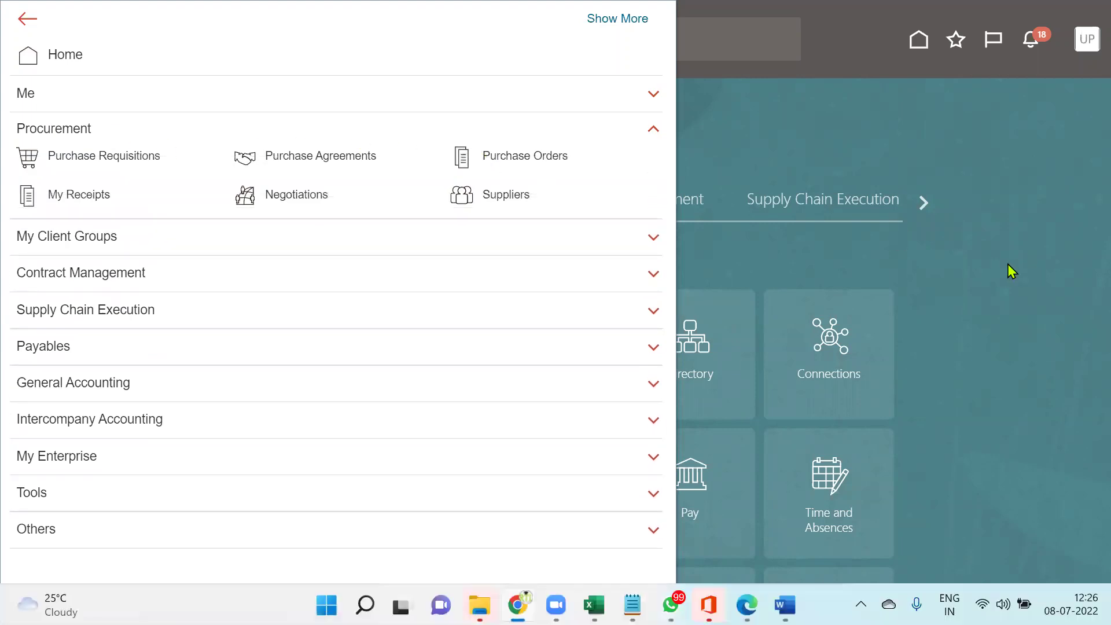
Step: Switch to the PO_AP_GL Excel workbook, copy the purchase order number from cell C8, and return to Oracle Fusion in Chrome
key("alt+Tab")
key("alt+Tab")
key("alt+Tab")
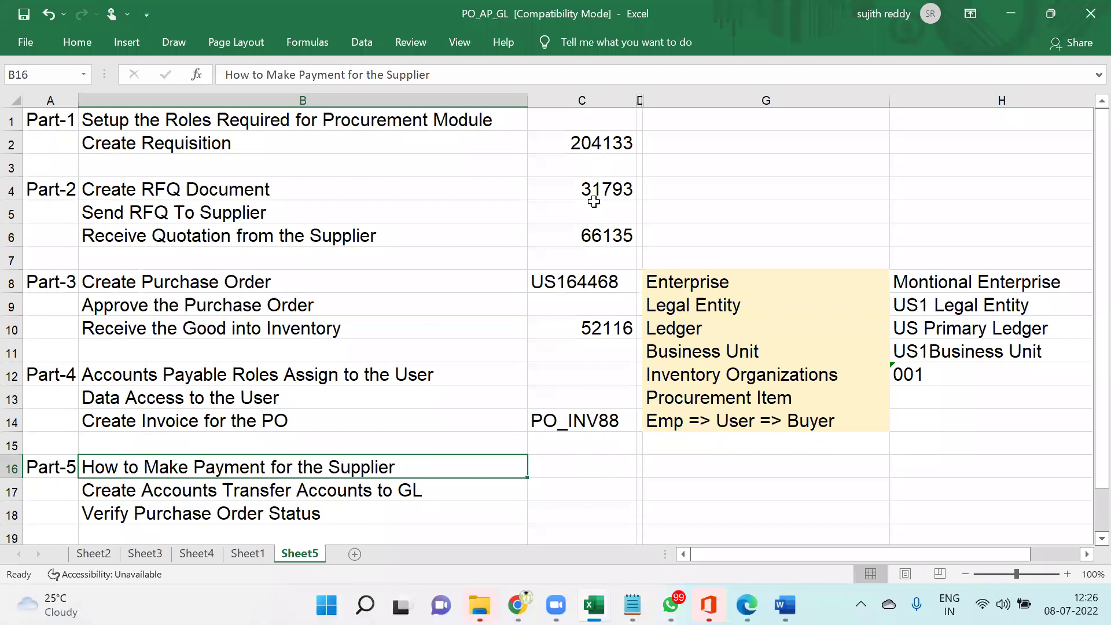
left_click(591, 276)
key("ctrl+c")
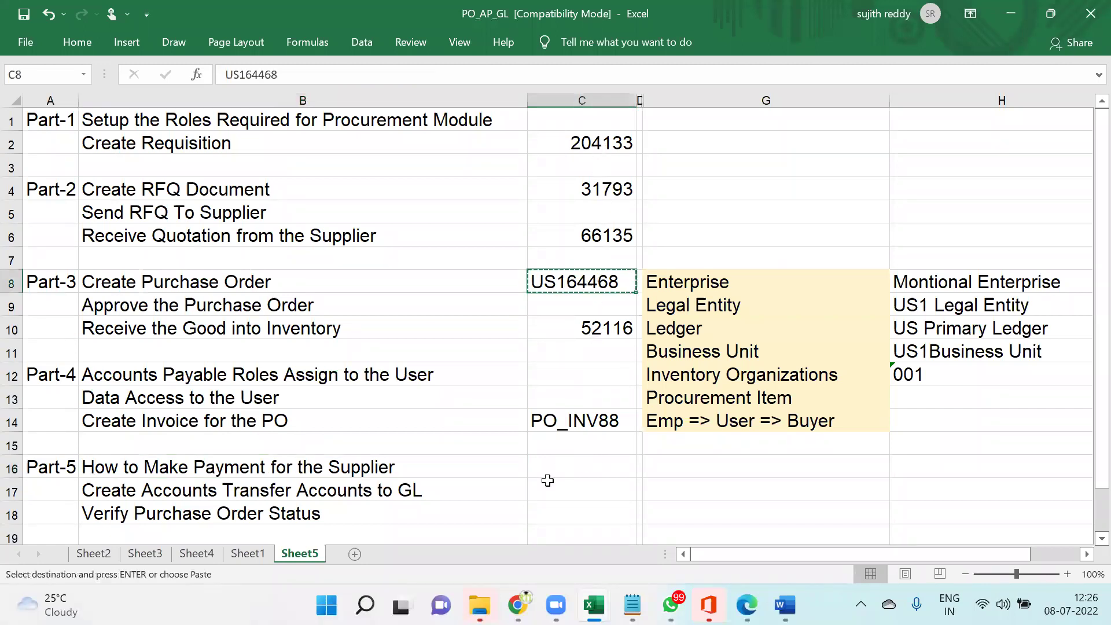
left_click(517, 605)
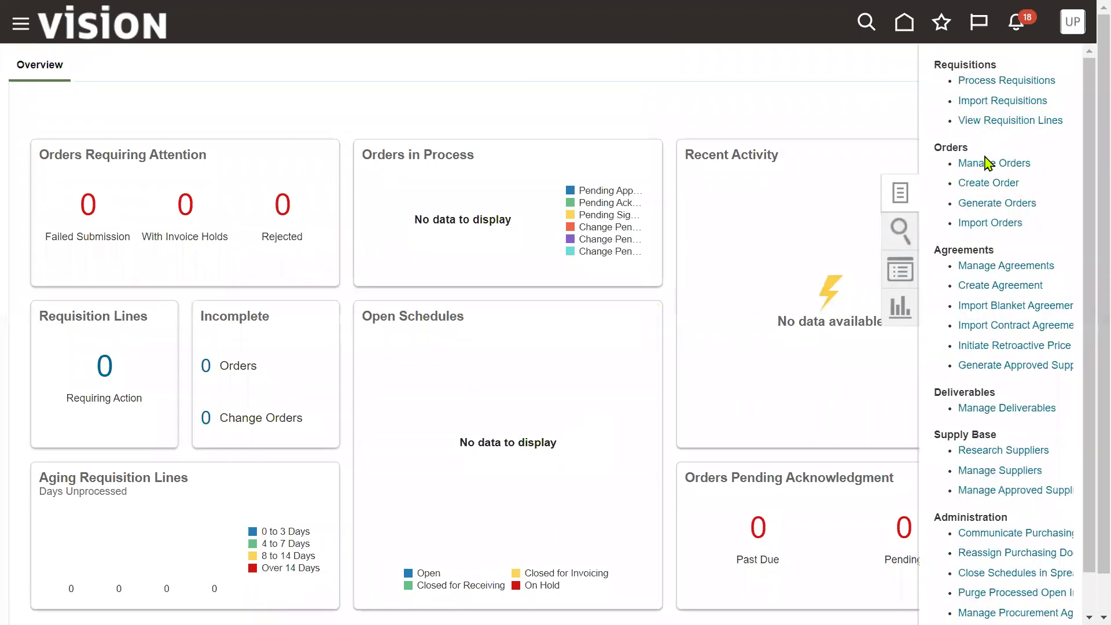
Step: Open Manage Orders and search the order headers by the purchase order number copied from the workbook
left_click(984, 163)
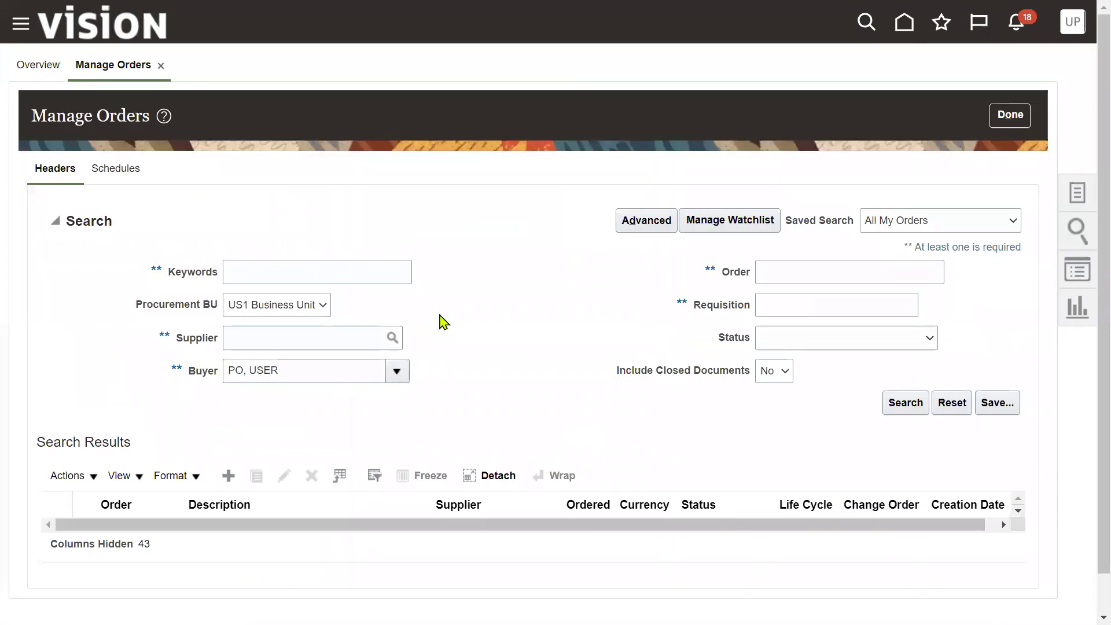
left_click(826, 273)
type("US164468")
left_click(901, 403)
Step: Set Include Closed Documents to Yes and search for the purchase order again
left_click_drag(283, 370, 225, 370)
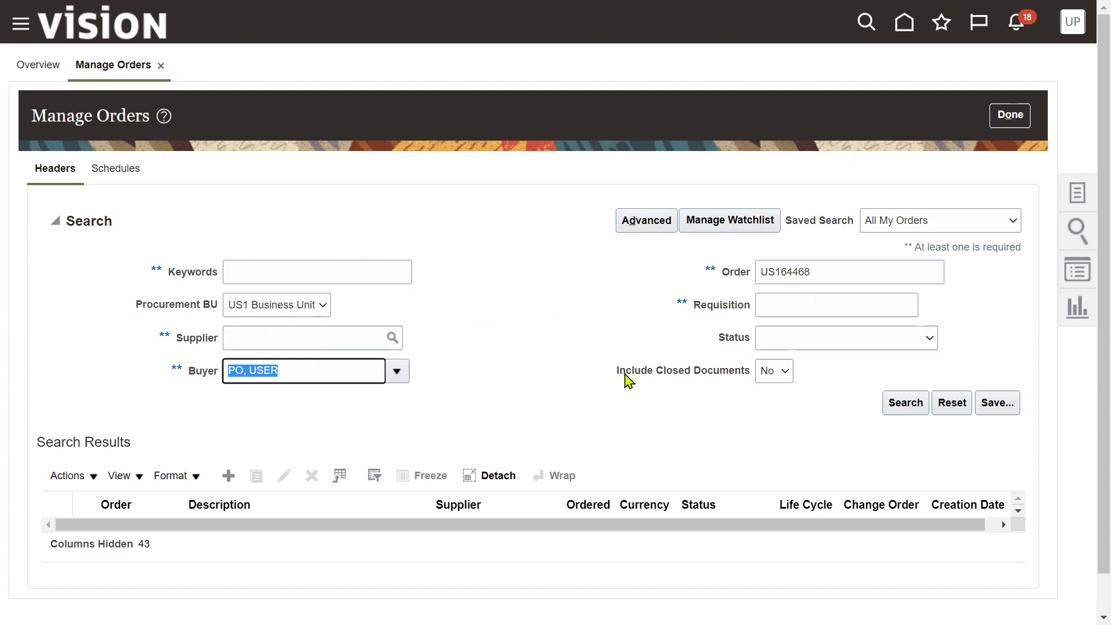
left_click_drag(656, 374, 694, 377)
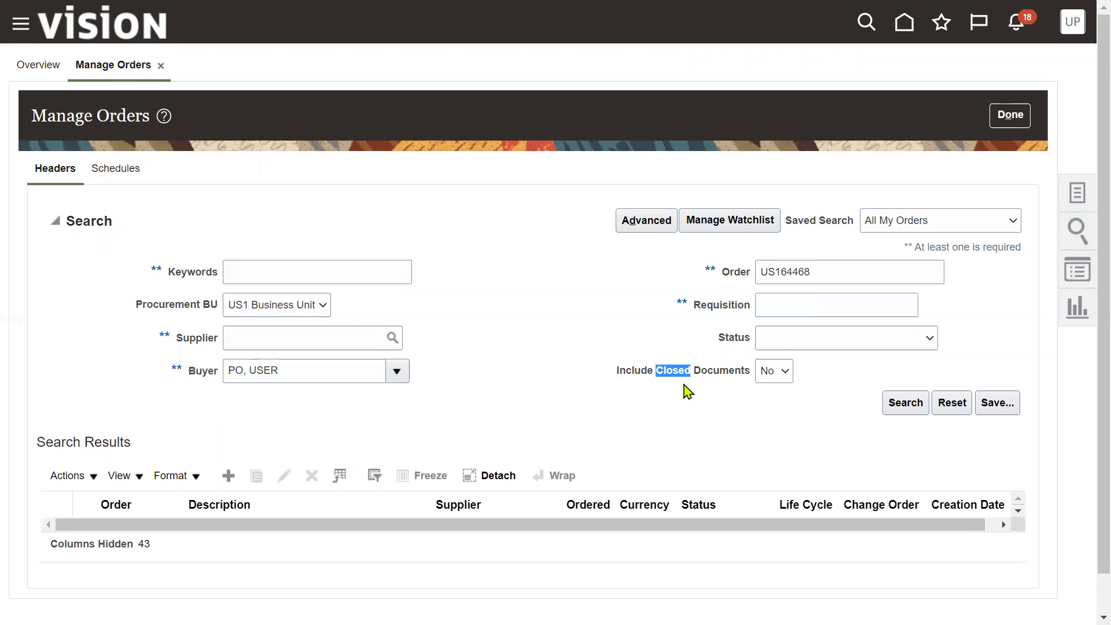
left_click(685, 415)
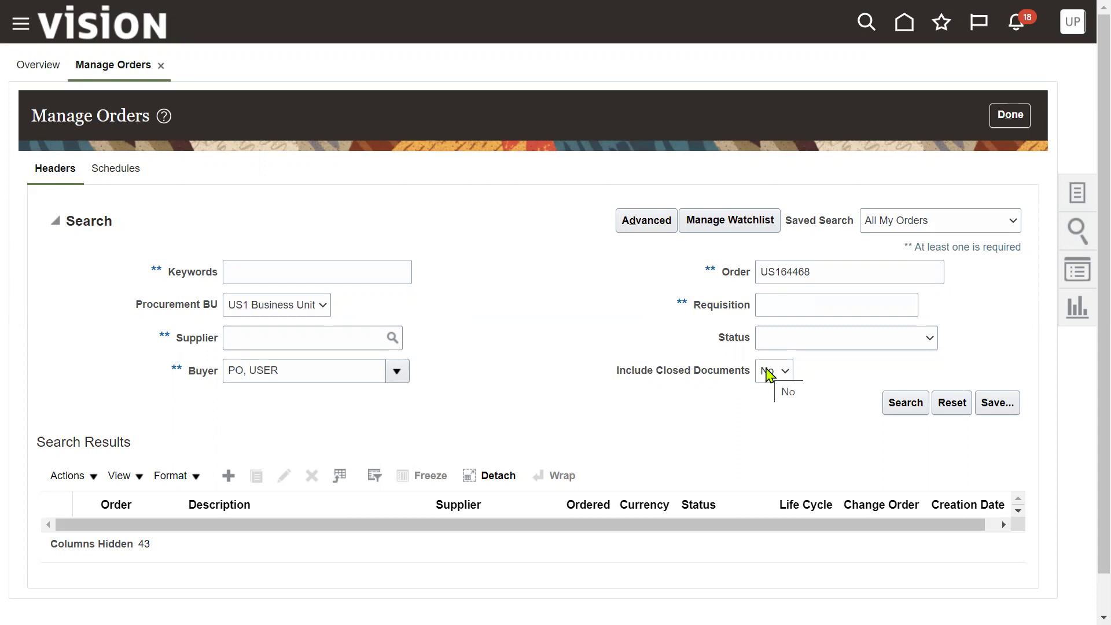
left_click(766, 368)
left_click(765, 406)
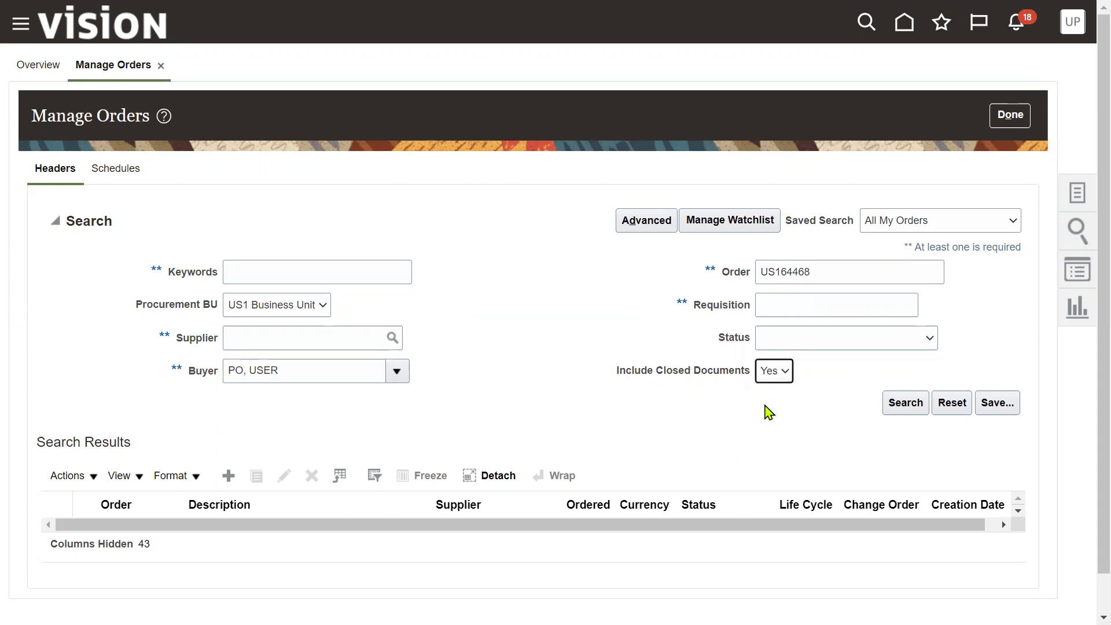
left_click(907, 404)
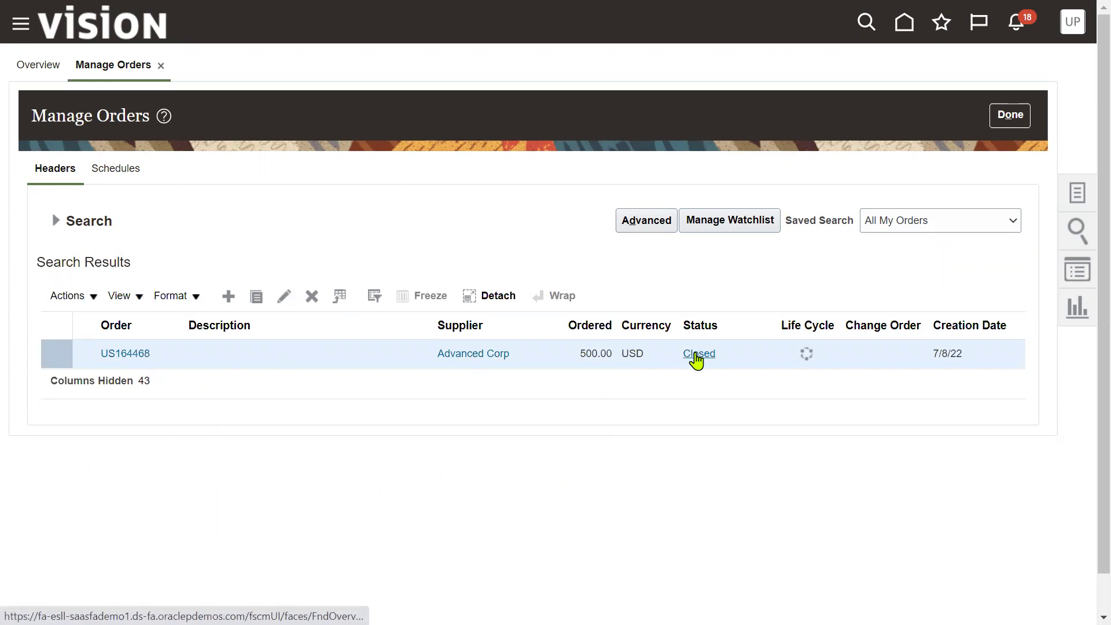
Step: Open the Advanced Corp order's life cycle and review its ordered, received, delivered and invoiced amounts, receipts and invoices
left_click(807, 354)
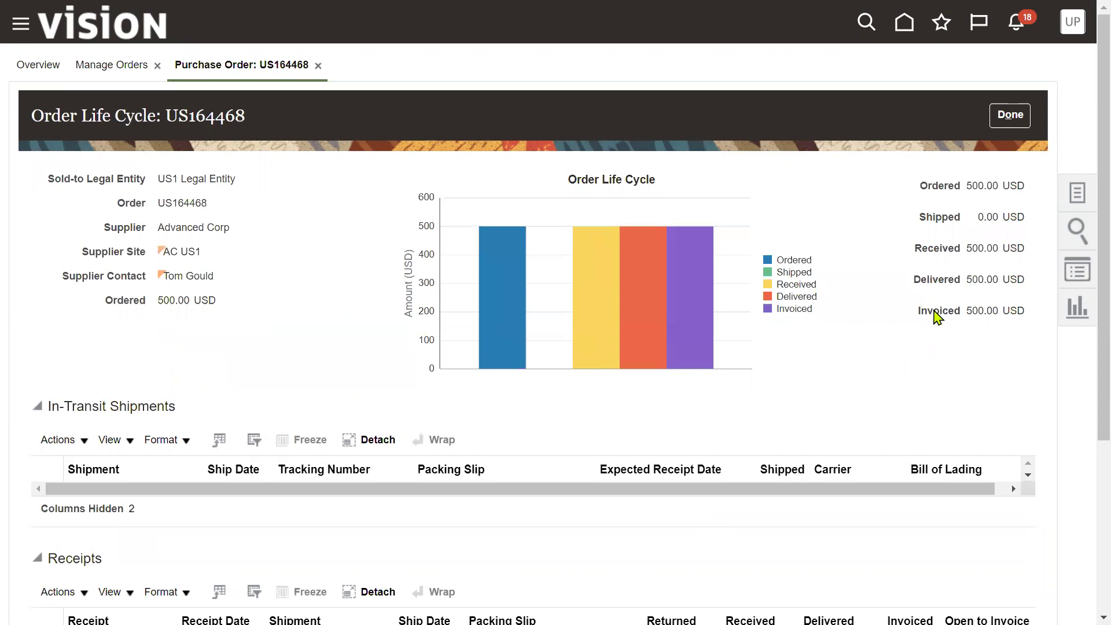
left_click_drag(928, 186, 1008, 169)
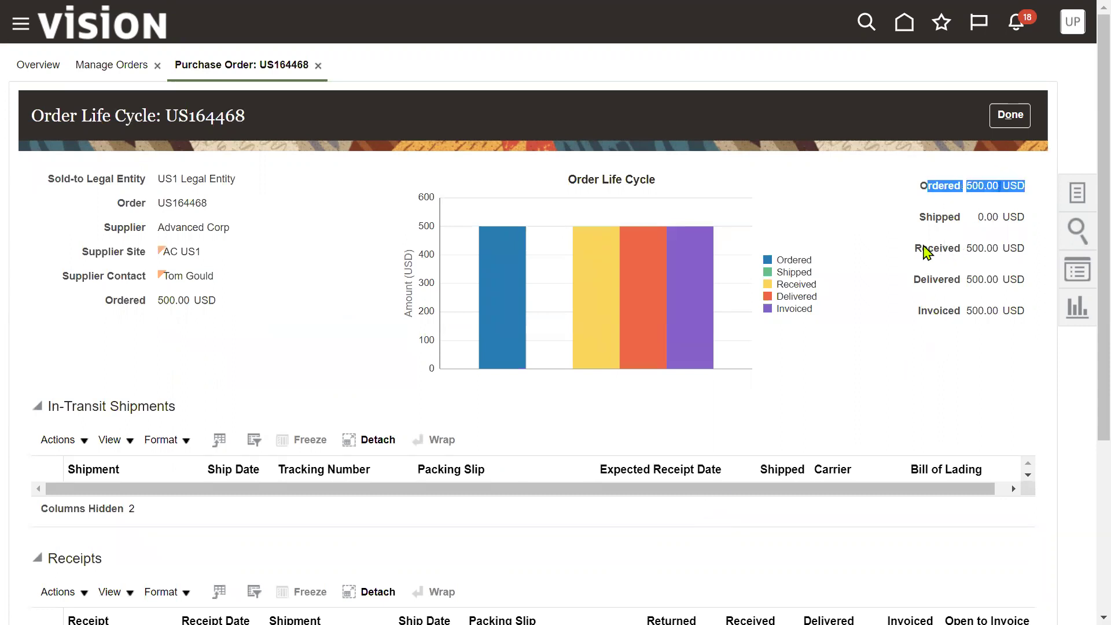
left_click_drag(924, 245, 977, 245)
left_click_drag(916, 283, 979, 279)
left_click_drag(928, 311, 987, 316)
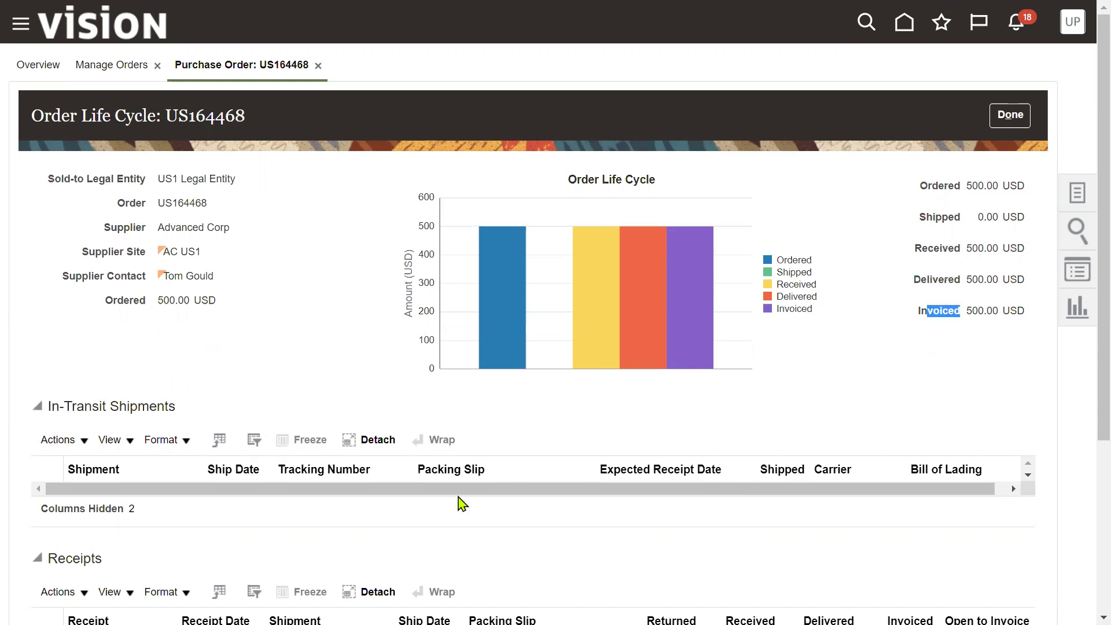
scroll(173, 440, "down", 5)
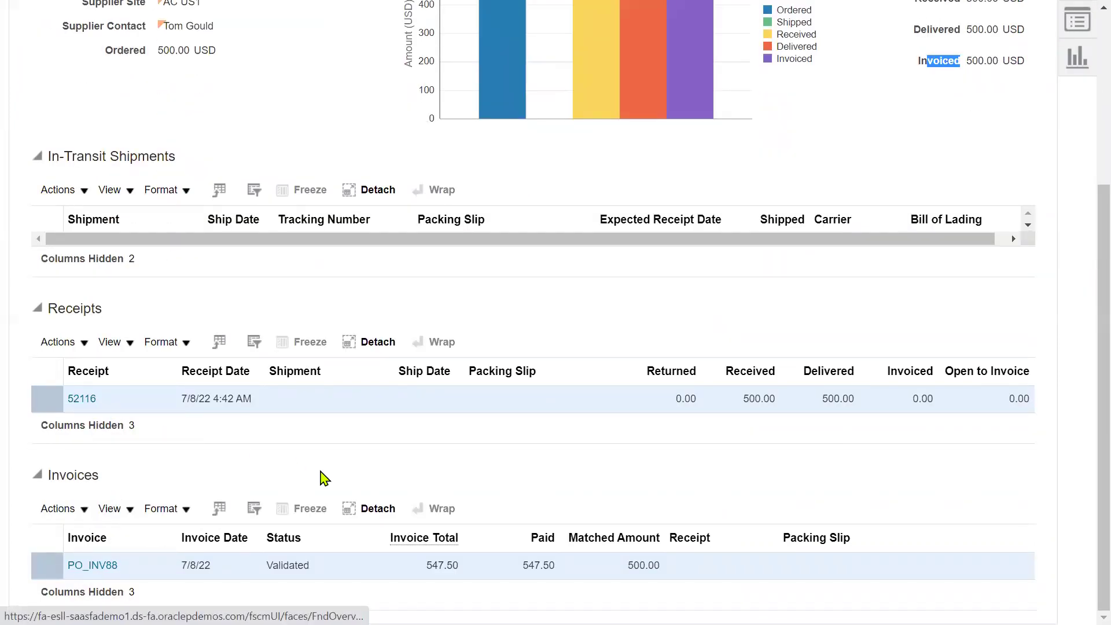
scroll(322, 479, "up", 5)
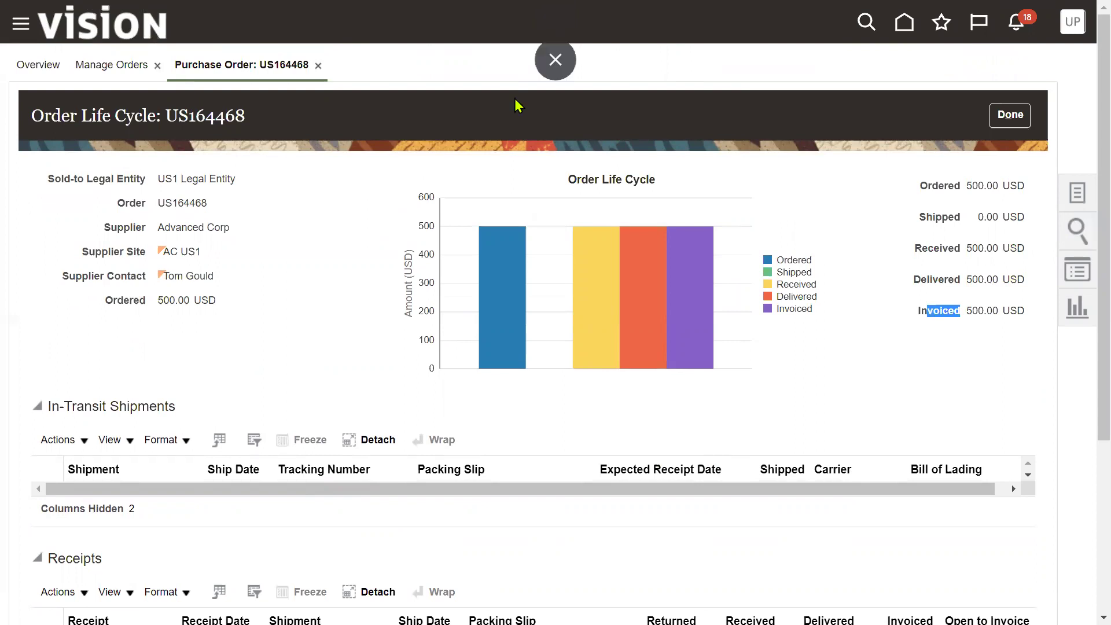
Step: Exit the browser's full-screen view and switch to the RTL Online Trainings videos page on YouTube
left_click(555, 60)
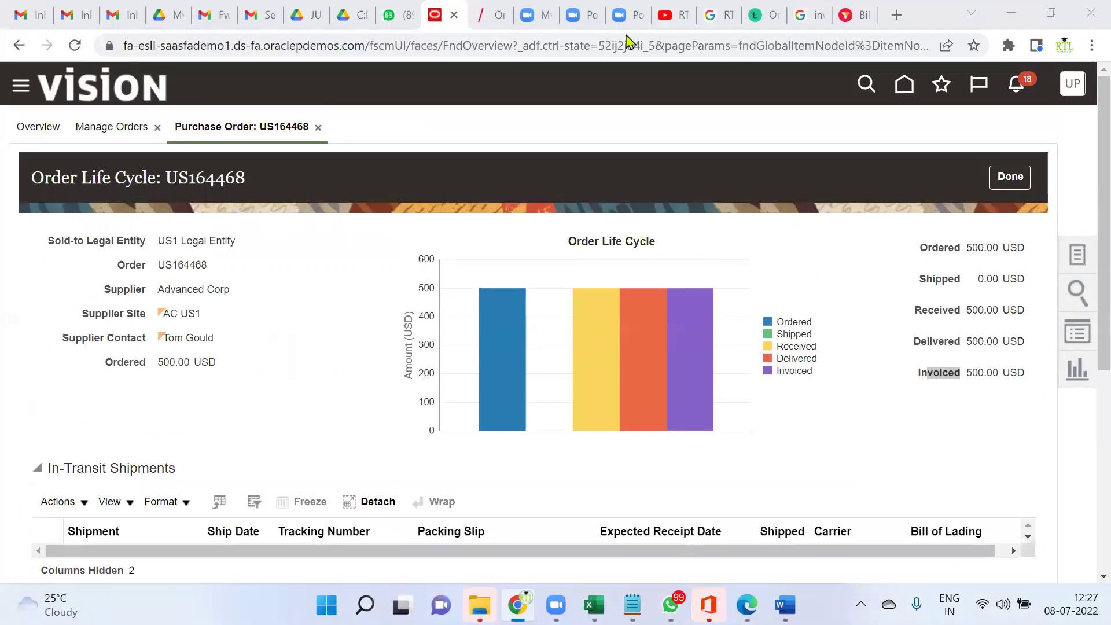
left_click(671, 16)
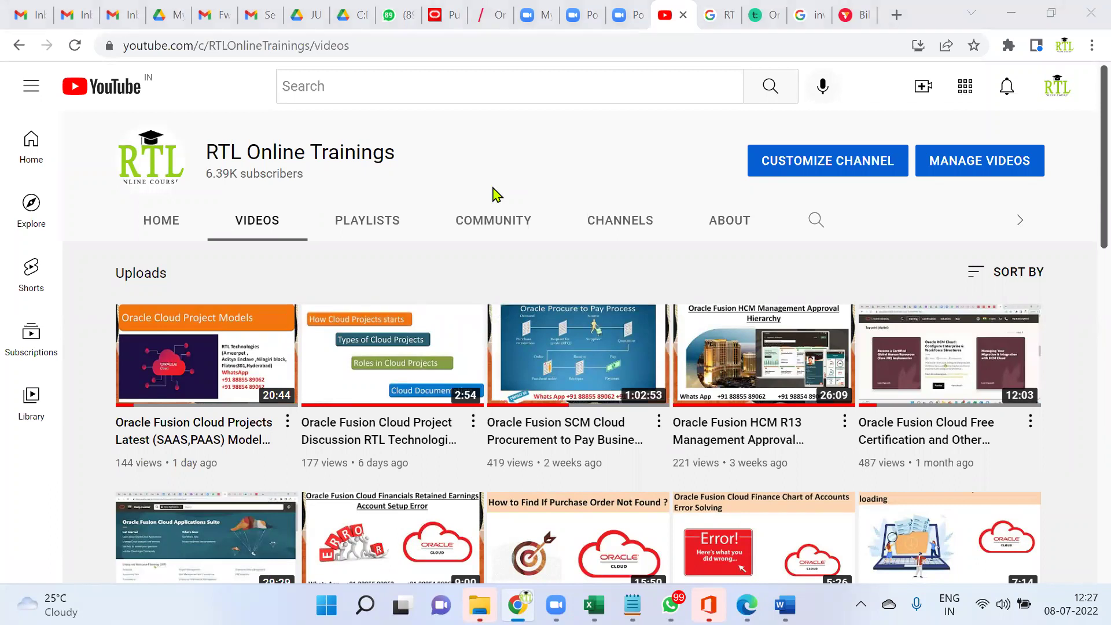
mouse_move(370, 452)
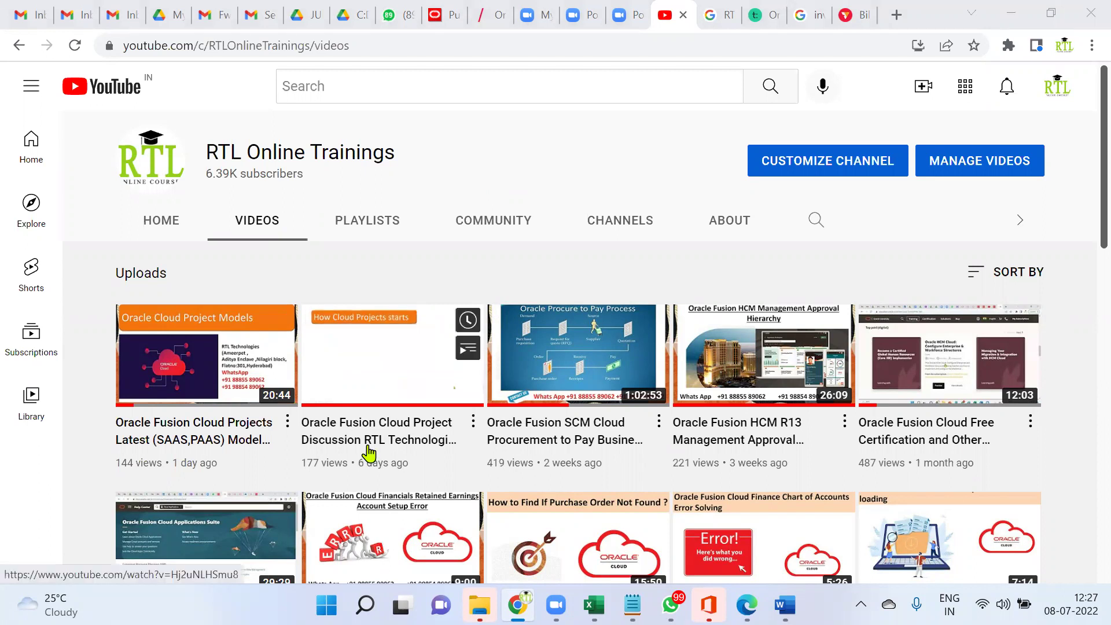